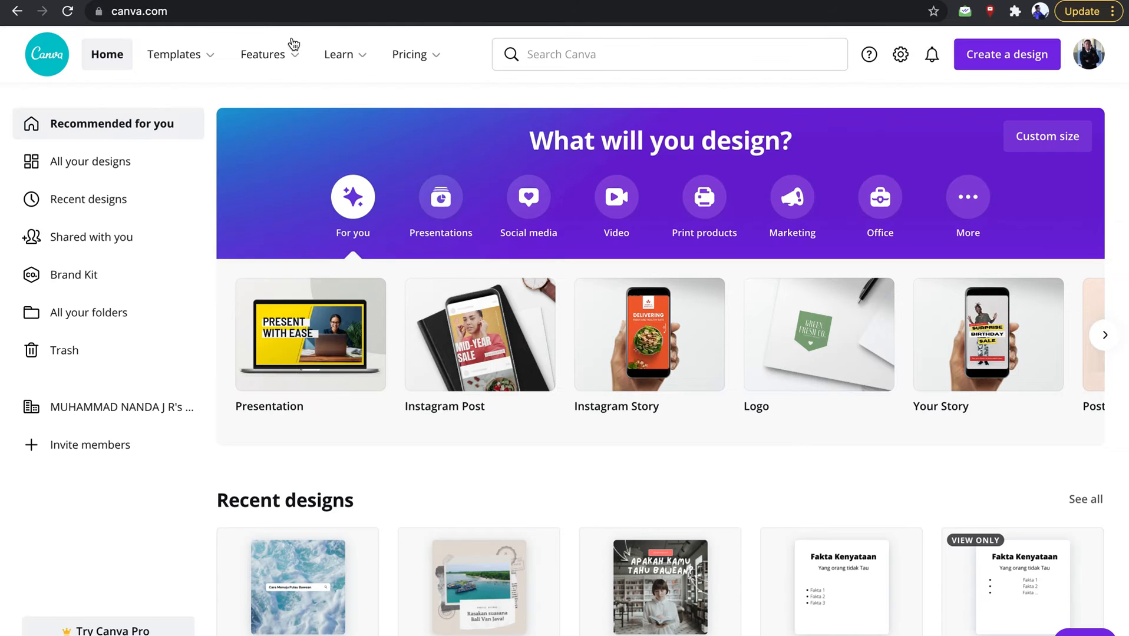
{"action": "mouse_move", "coordinate": [290, 44]}
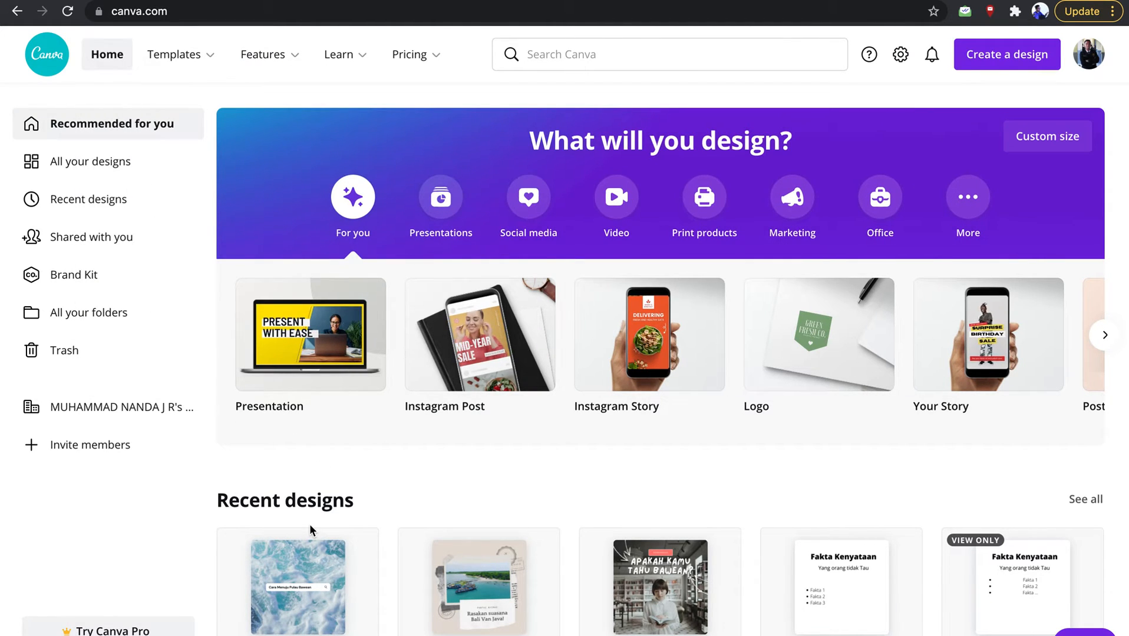
{"action": "scroll", "coordinate": [309, 524], "scroll_direction": "down", "scroll_amount": 2}
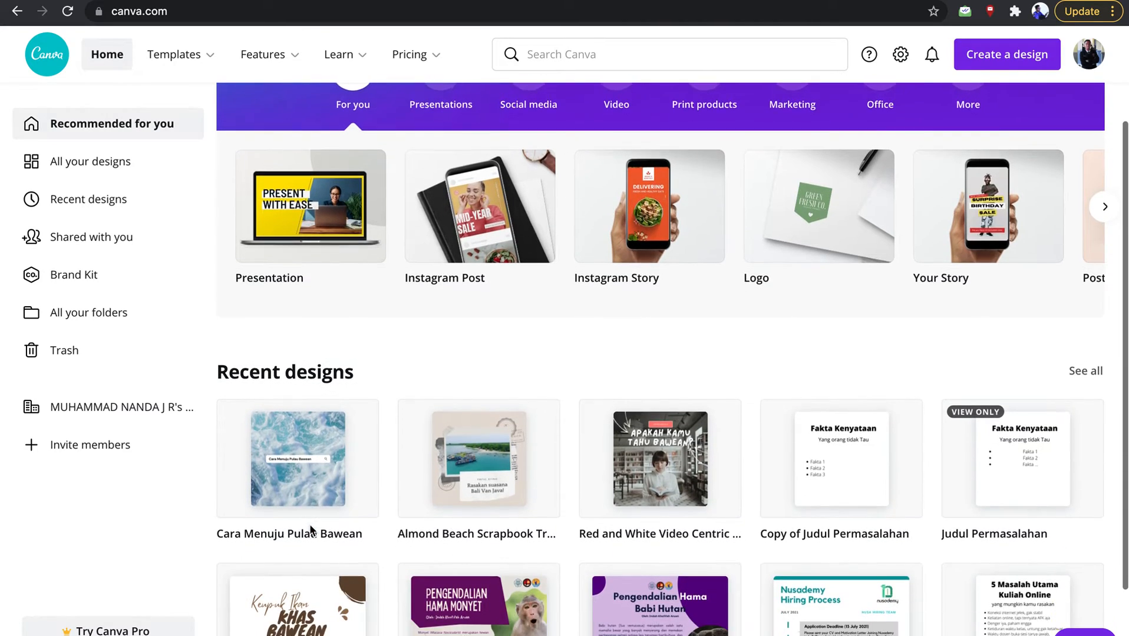
{"action": "scroll", "coordinate": [311, 526], "scroll_direction": "up", "scroll_amount": 2}
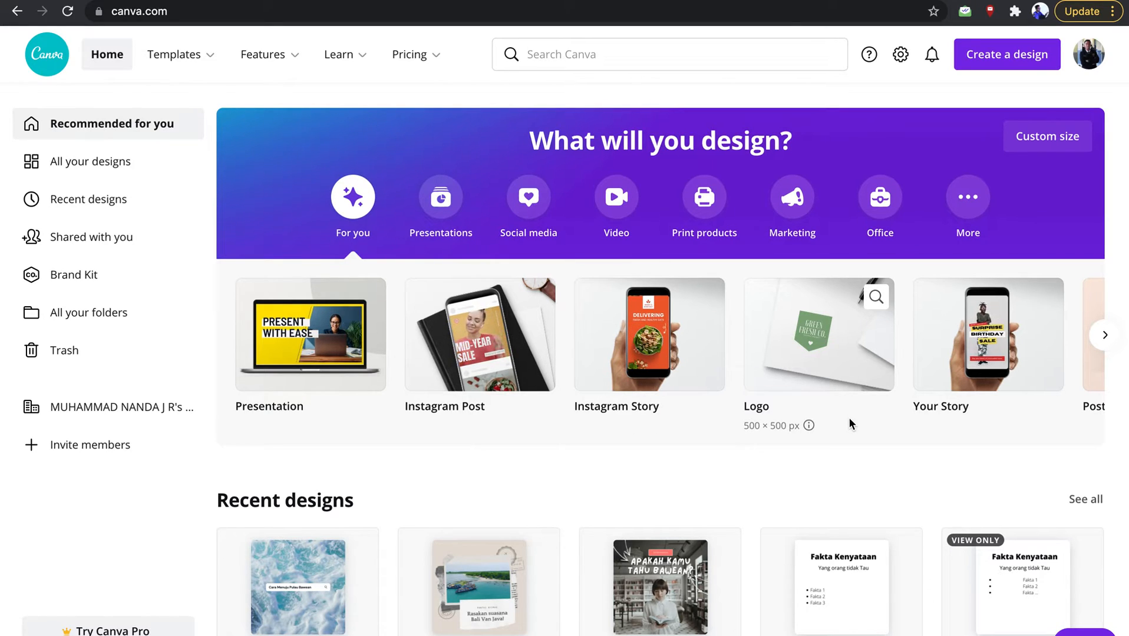
{"action": "scroll", "coordinate": [849, 417], "scroll_direction": "down", "scroll_amount": 1}
{"action": "scroll", "coordinate": [849, 417], "scroll_direction": "up", "scroll_amount": 1}
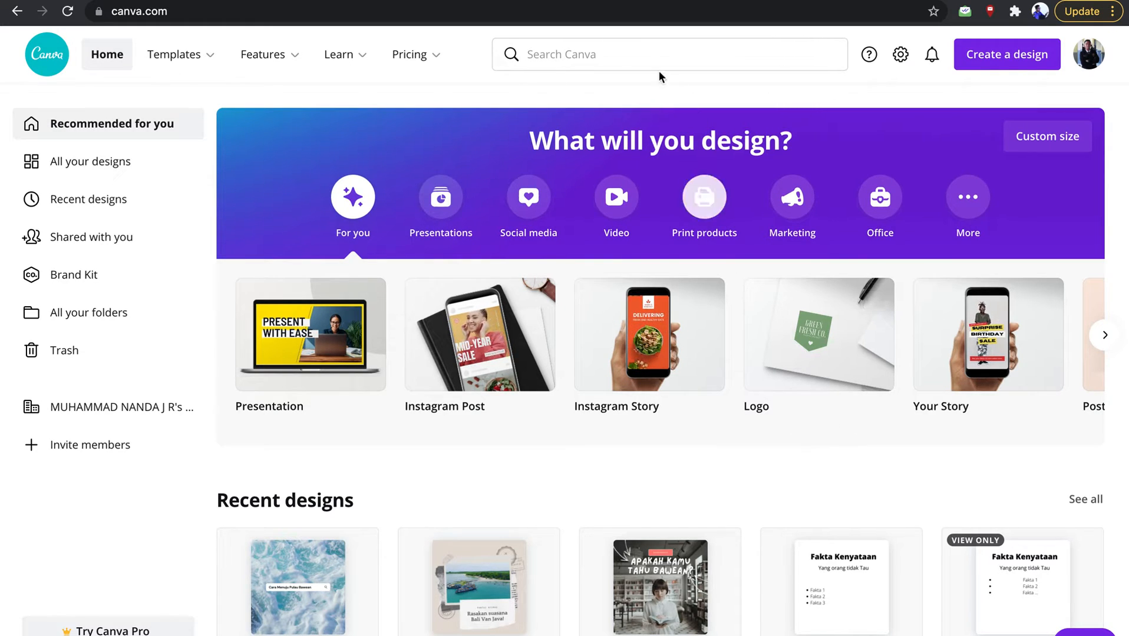
- Search templates for "almond beach", open the free Almond Beach Scrapbook travel Instagram post in the editor, and dismiss the Pro trial offer
{"action": "left_click", "coordinate": [647, 58]}
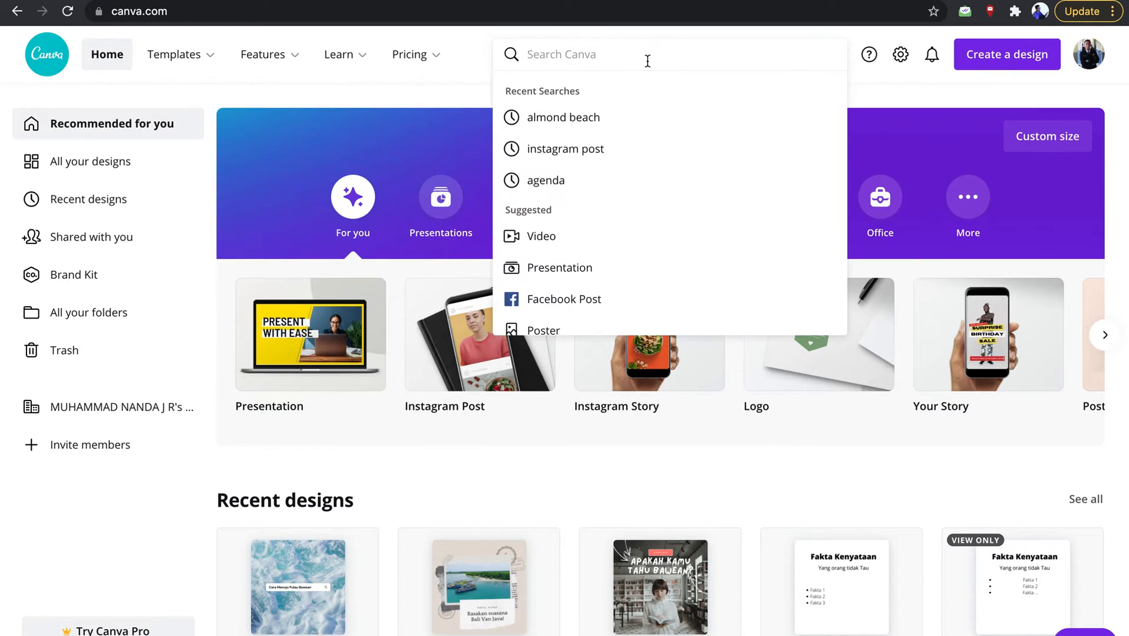
{"action": "left_click", "coordinate": [610, 120]}
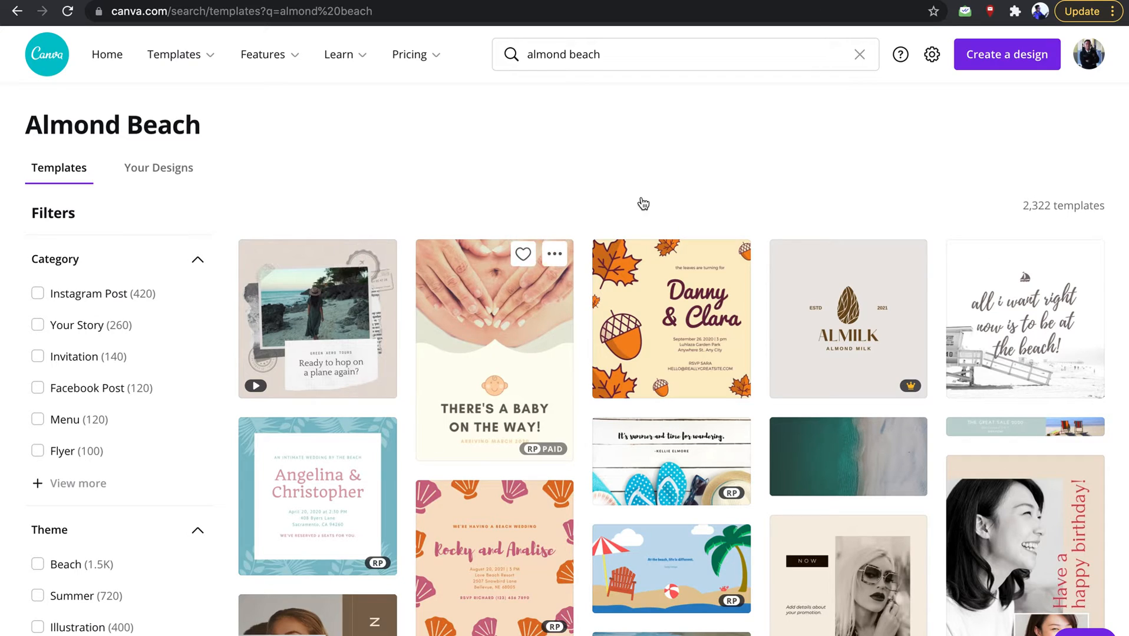
{"action": "mouse_move", "coordinate": [361, 335]}
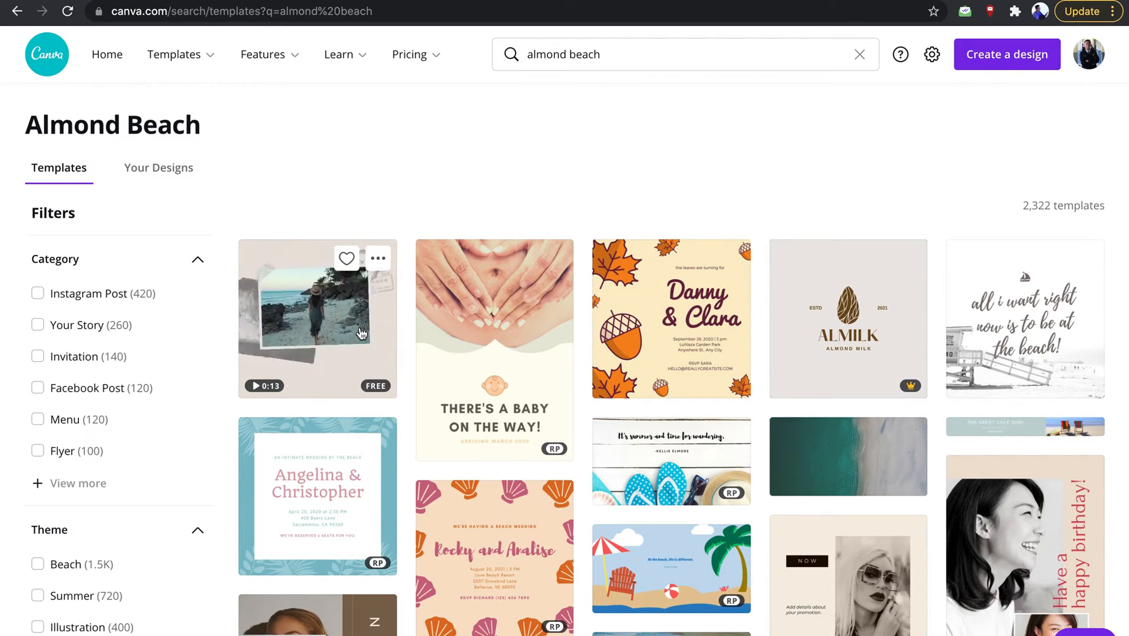
{"action": "left_click", "coordinate": [360, 329]}
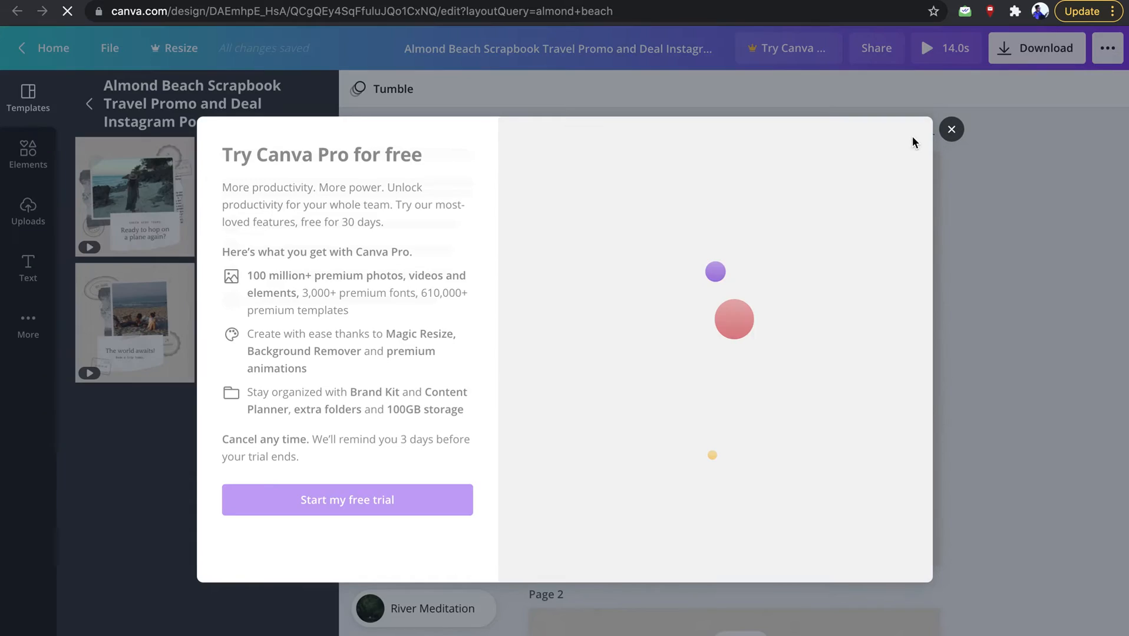
{"action": "left_click", "coordinate": [947, 132]}
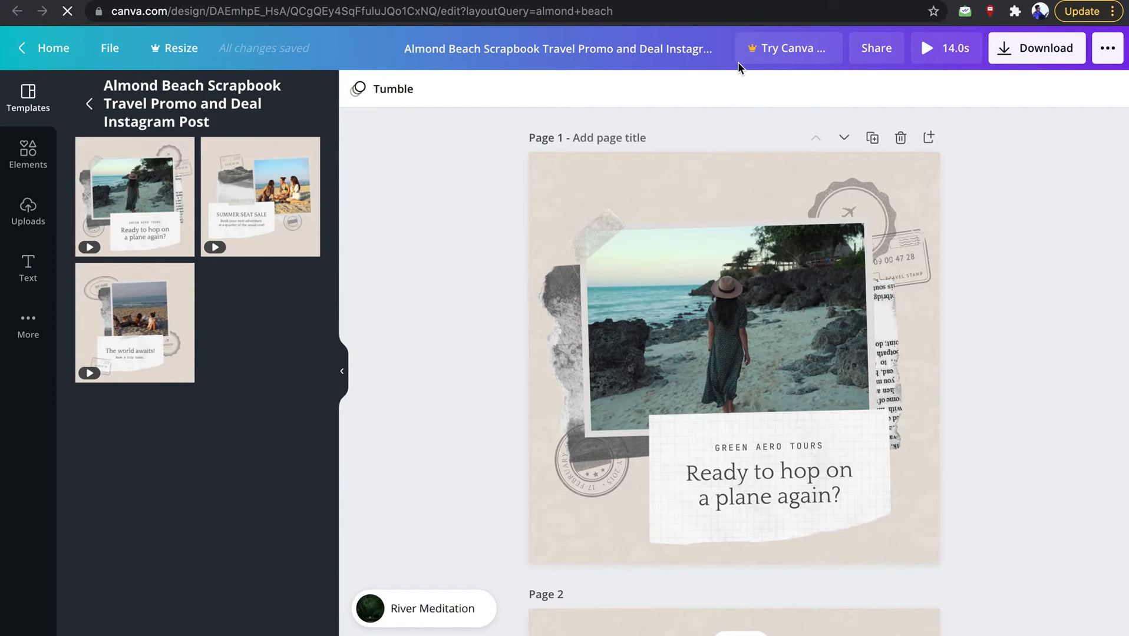
- Rename the design as "Pantai Nyimas"
{"action": "left_click", "coordinate": [624, 50]}
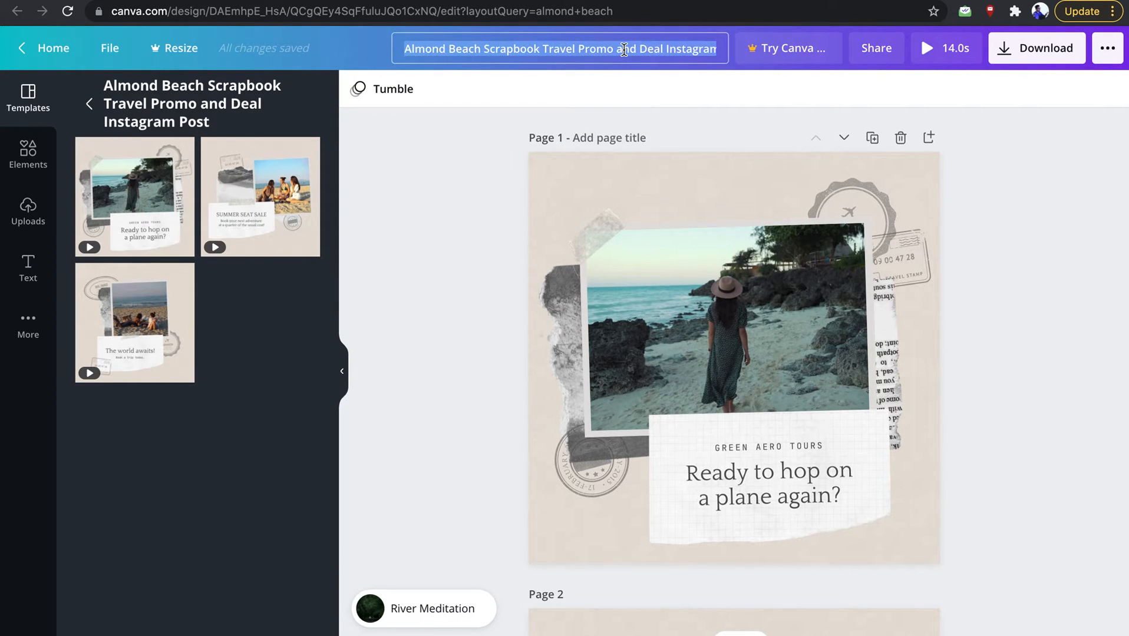
{"action": "type", "text": "Pantai Nyimas"}
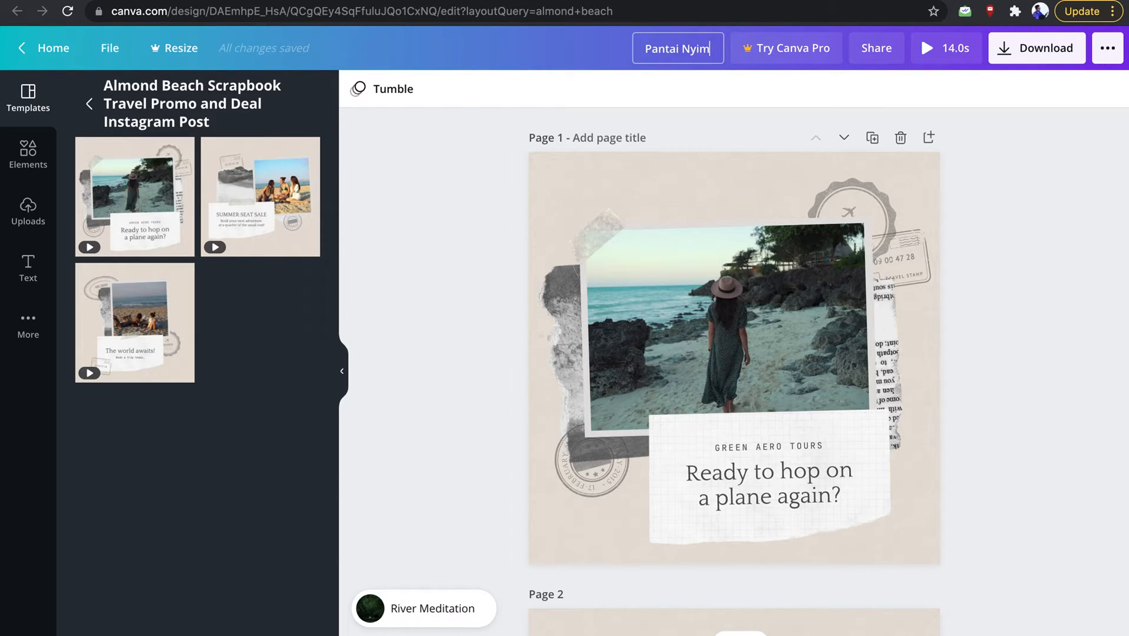
{"action": "left_click", "coordinate": [999, 211]}
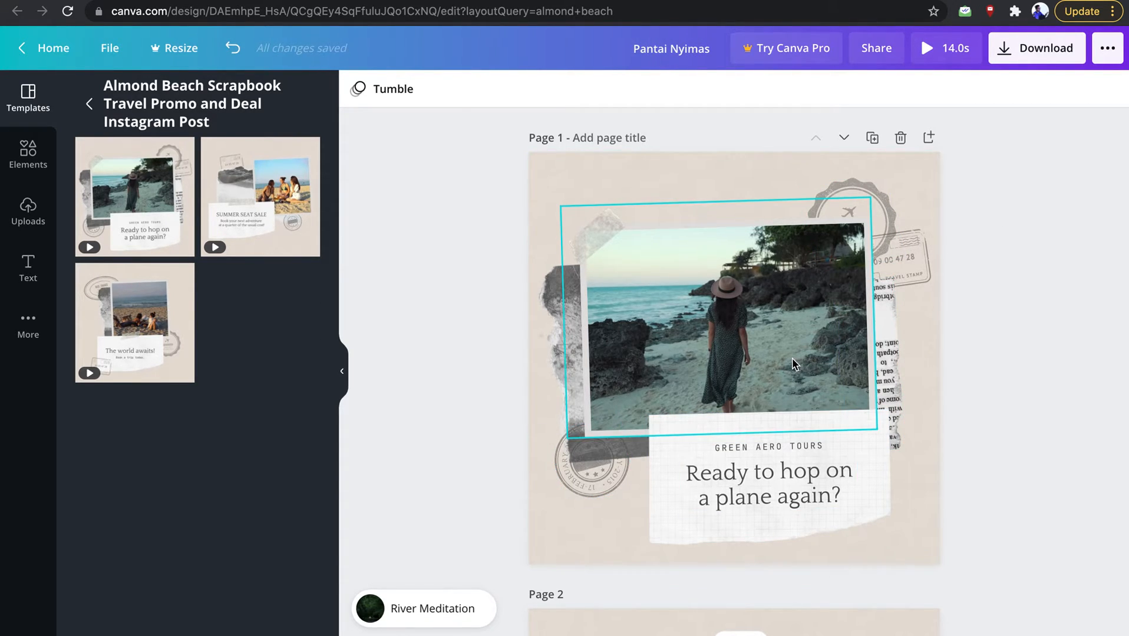
{"action": "left_click", "coordinate": [759, 332]}
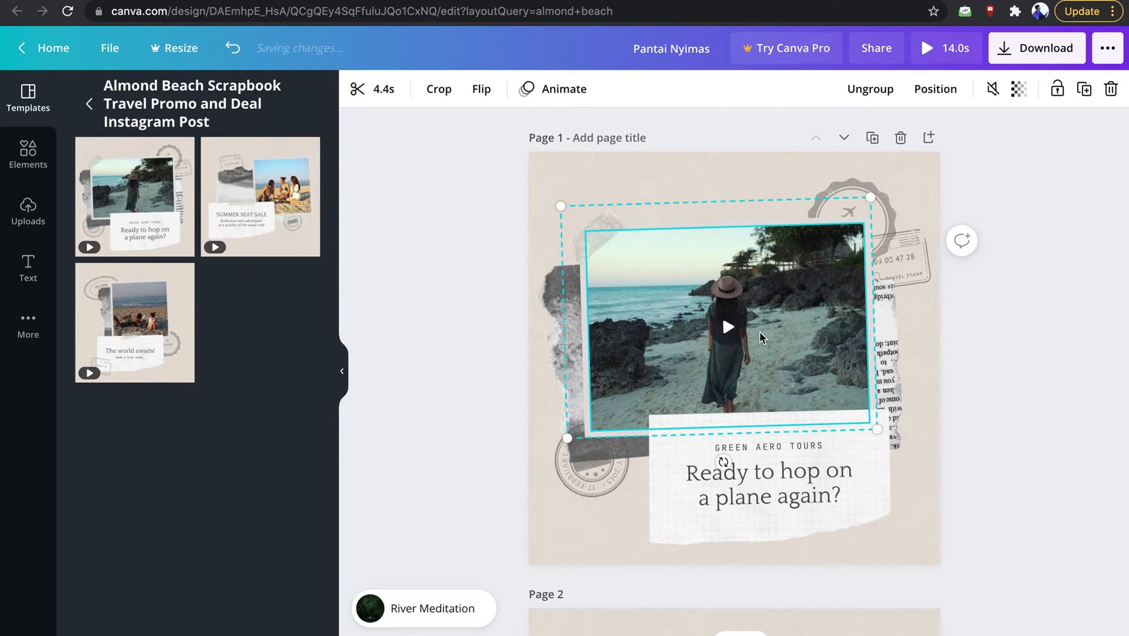
{"action": "key", "text": "ctrl+z"}
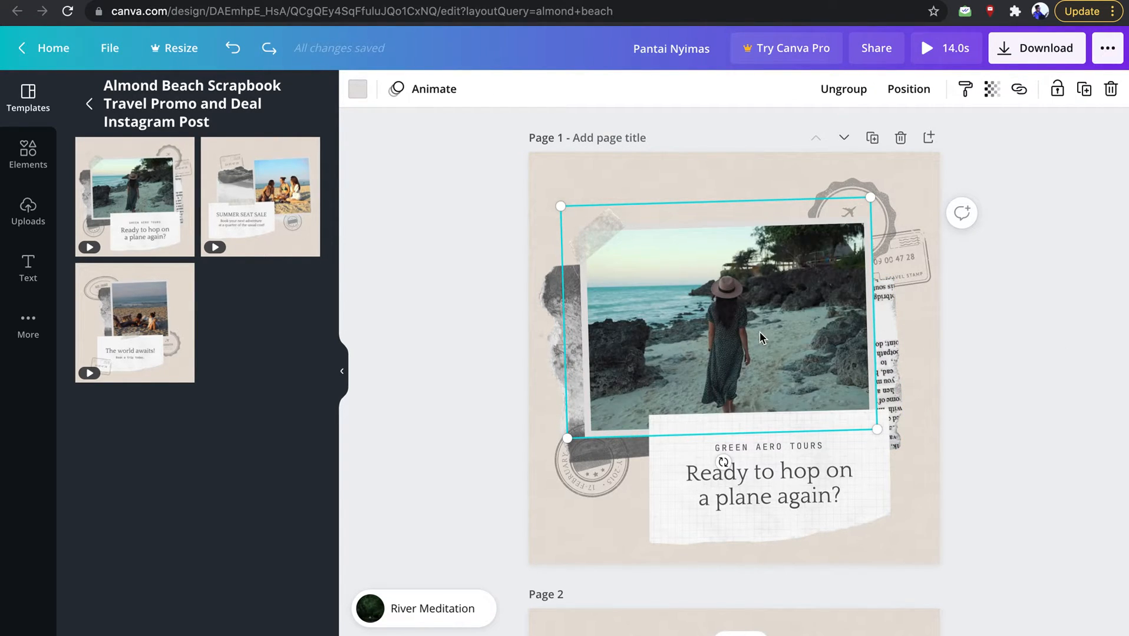
{"action": "left_click", "coordinate": [970, 368]}
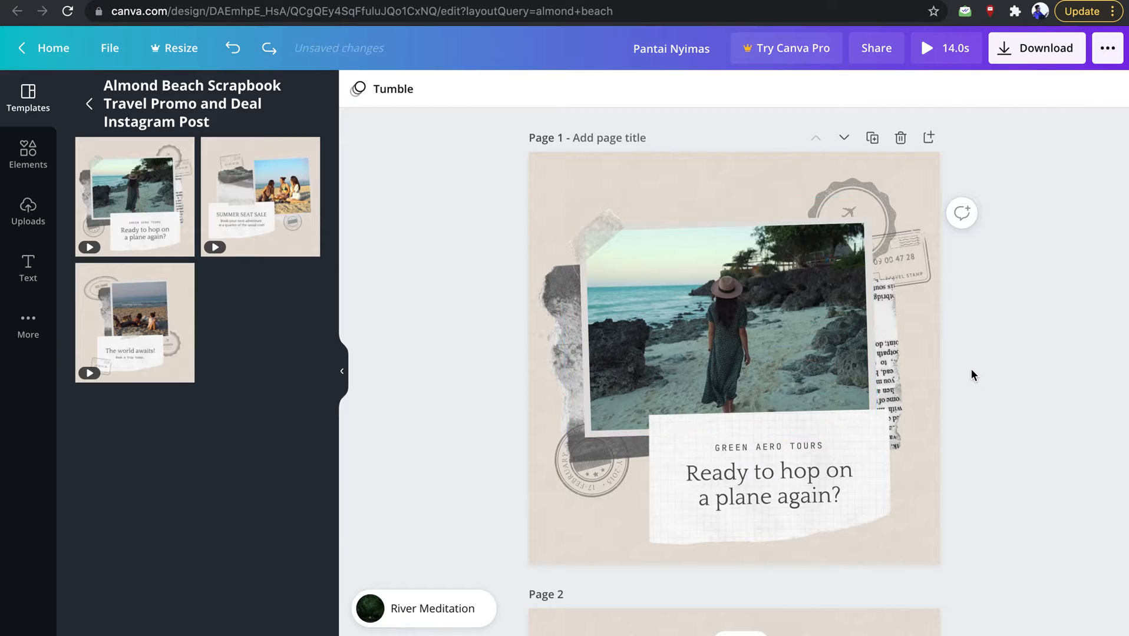
- Replace the large heading on page 1 with "PANTAI NYIMAS"
{"action": "double_click", "coordinate": [789, 485]}
{"action": "type", "text": "PANTAI NY"}
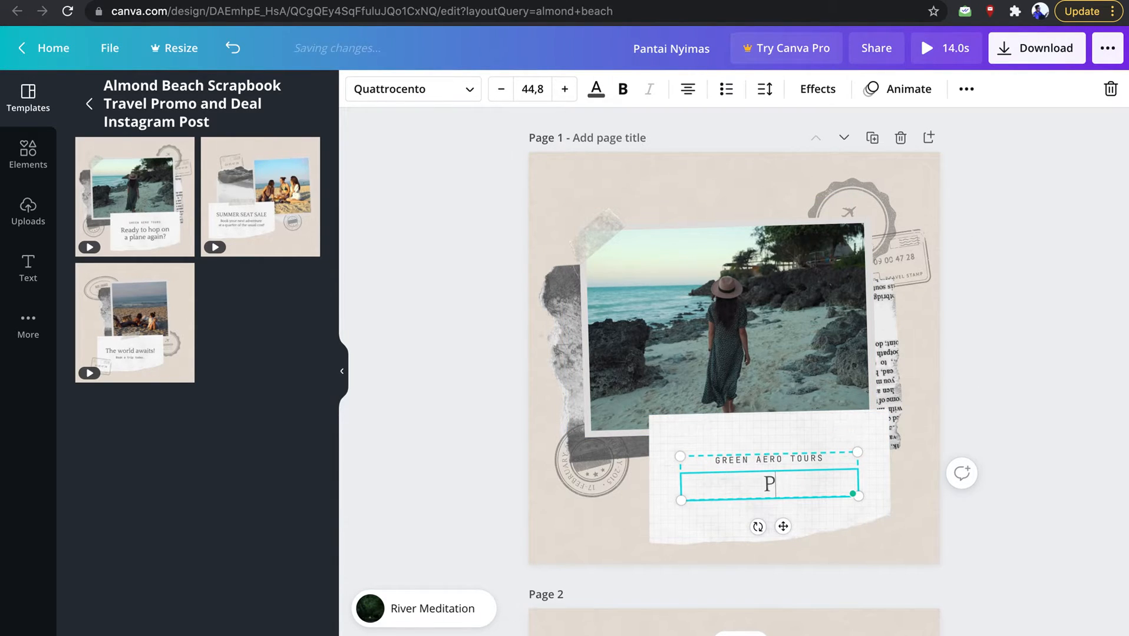
{"action": "type", "text": "IMAS"}
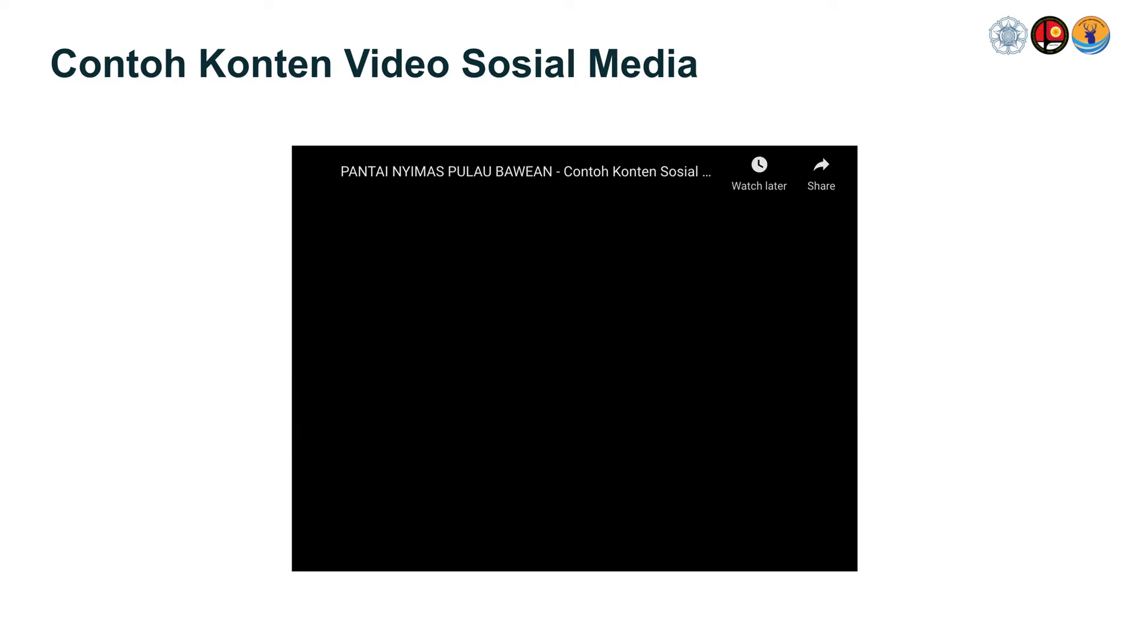
- Switch to the slide presentation and play the embedded Pantai Nyimas example video to check its caption text
{"action": "left_click", "coordinate": [572, 354]}
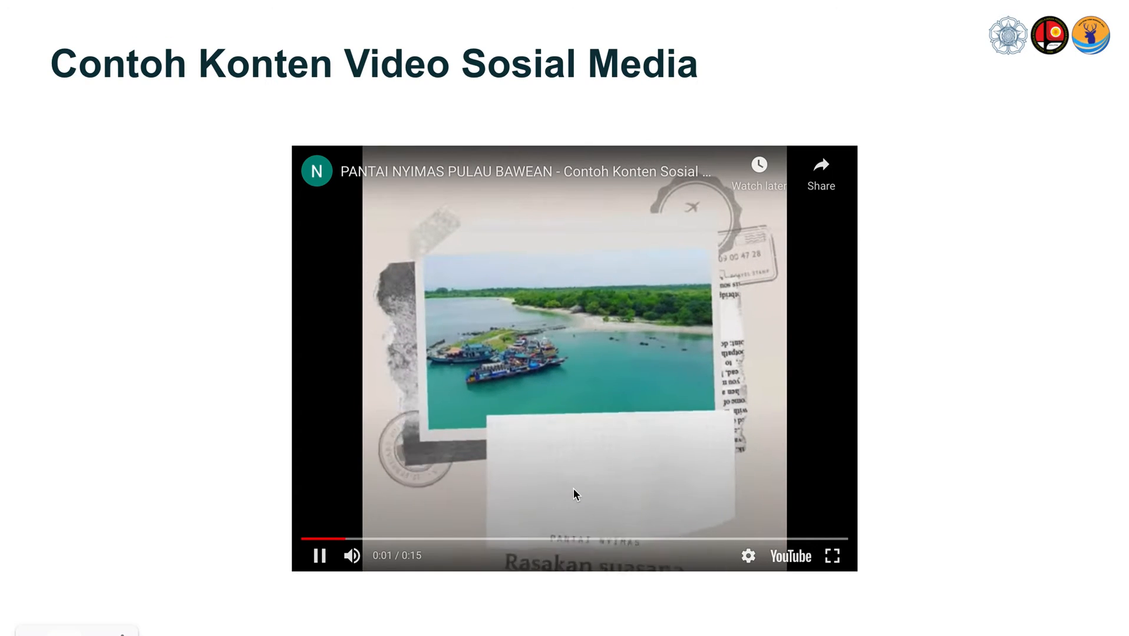
{"action": "left_click", "coordinate": [546, 418]}
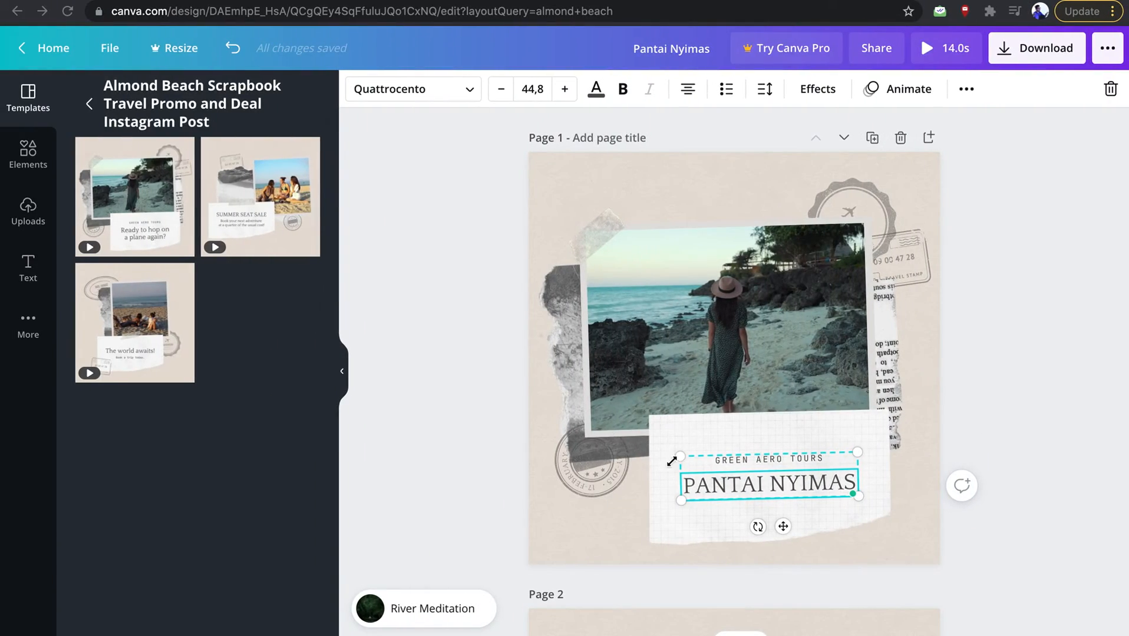
- Back in the Canva design, replace the large heading on page 1 with "Rasakan Suasana Bali Van Java!"
{"action": "left_click", "coordinate": [714, 485]}
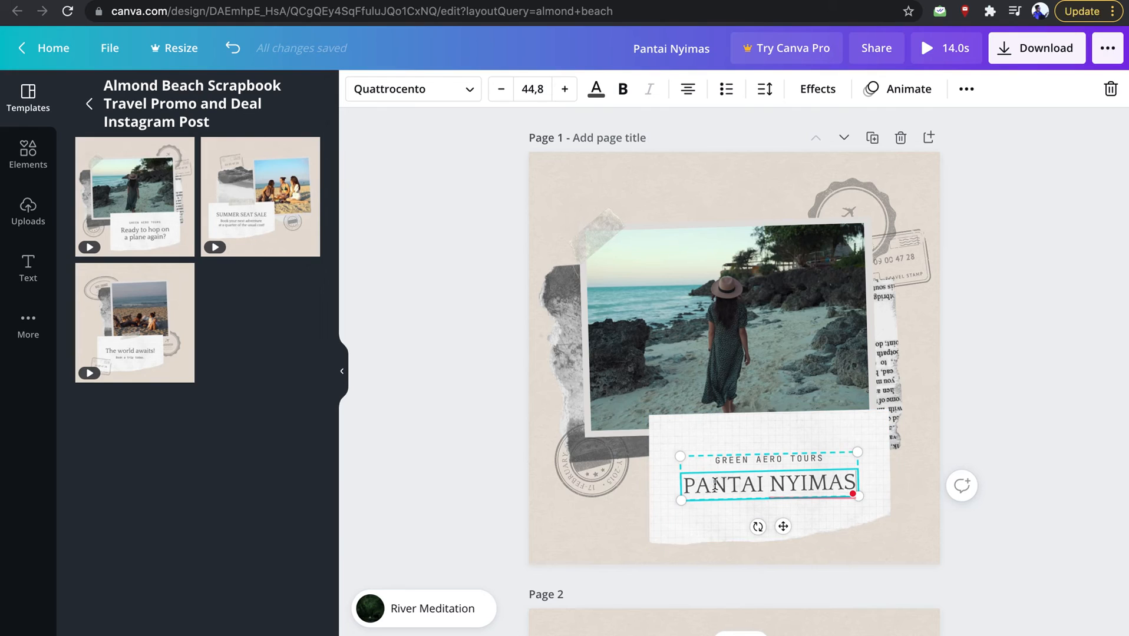
{"action": "key", "text": "ctrl+a"}
{"action": "type", "text": "Ras"}
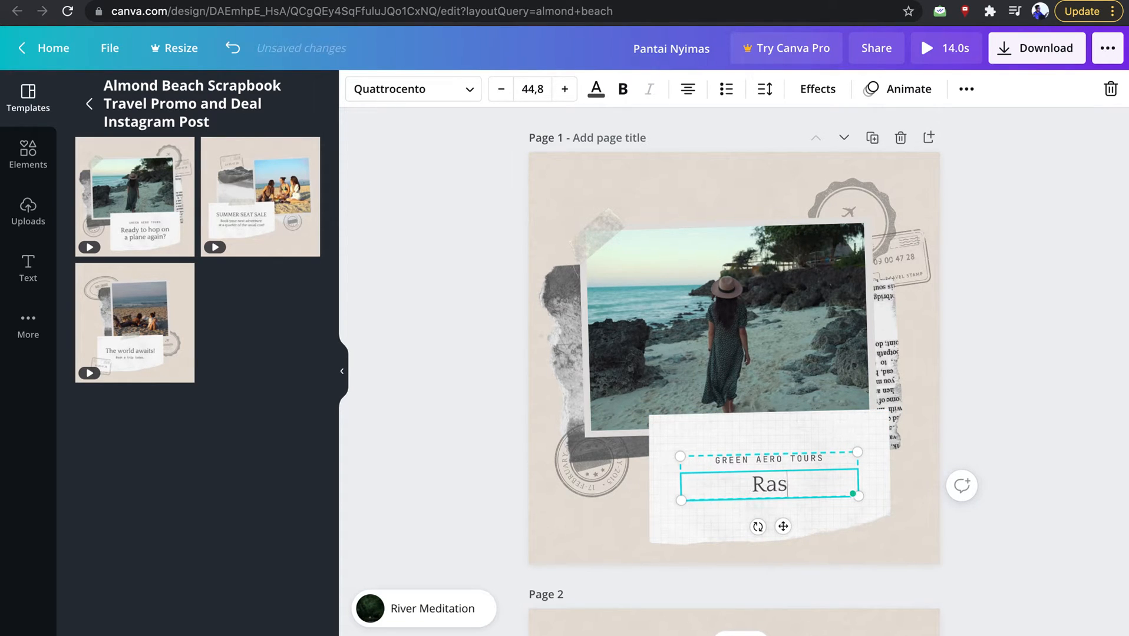
{"action": "type", "text": "akan Suasan"}
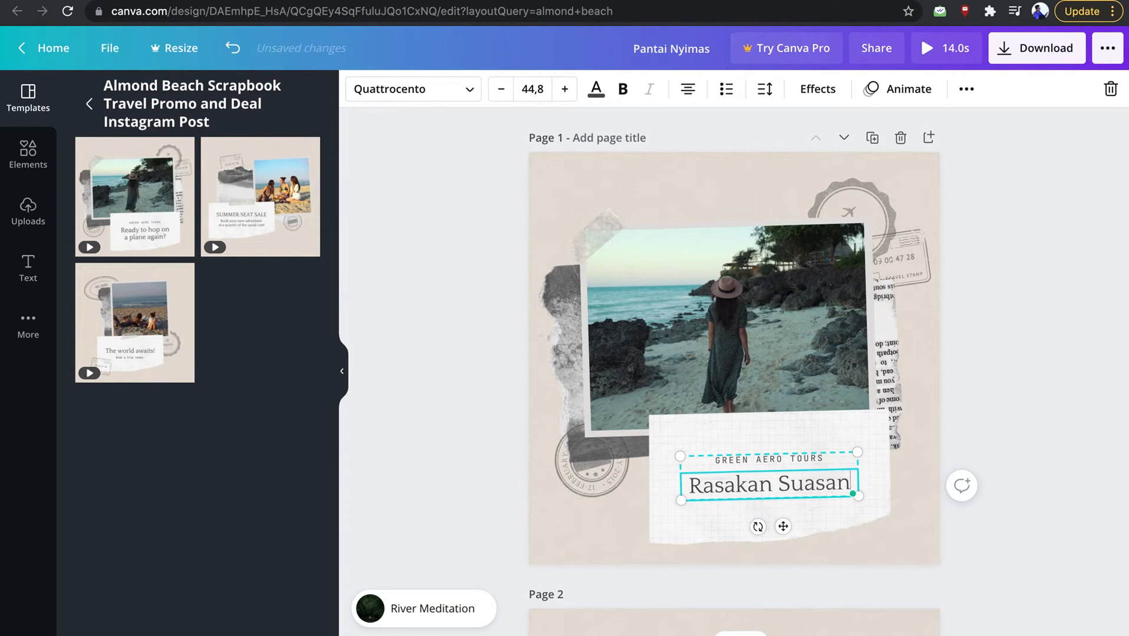
{"action": "type", "text": "a Bali Van"}
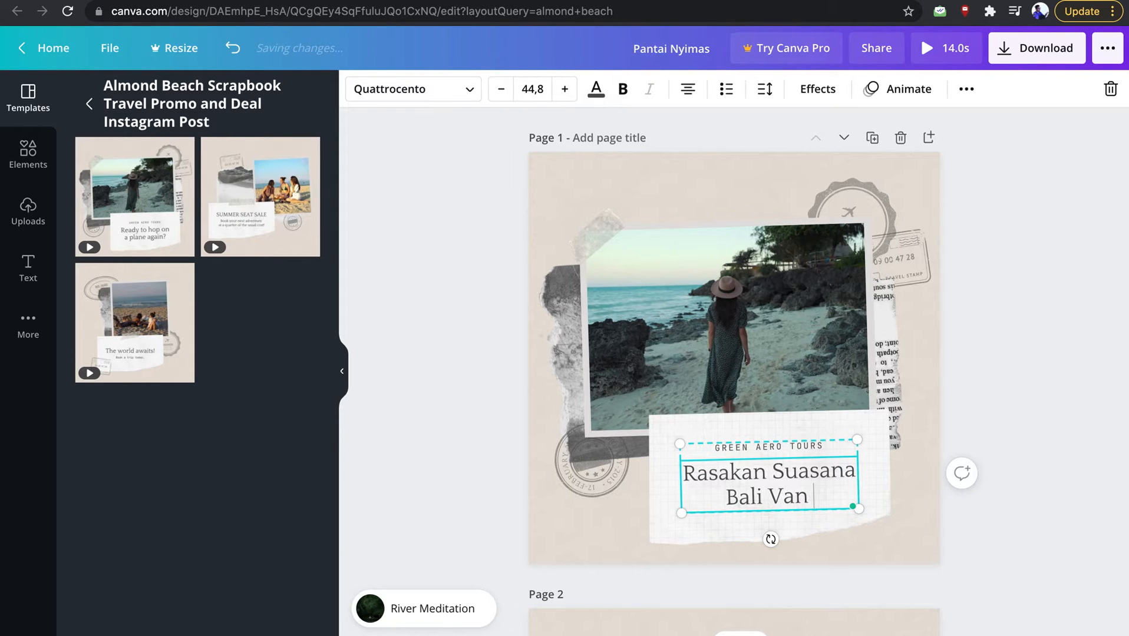
{"action": "type", "text": " Java!"}
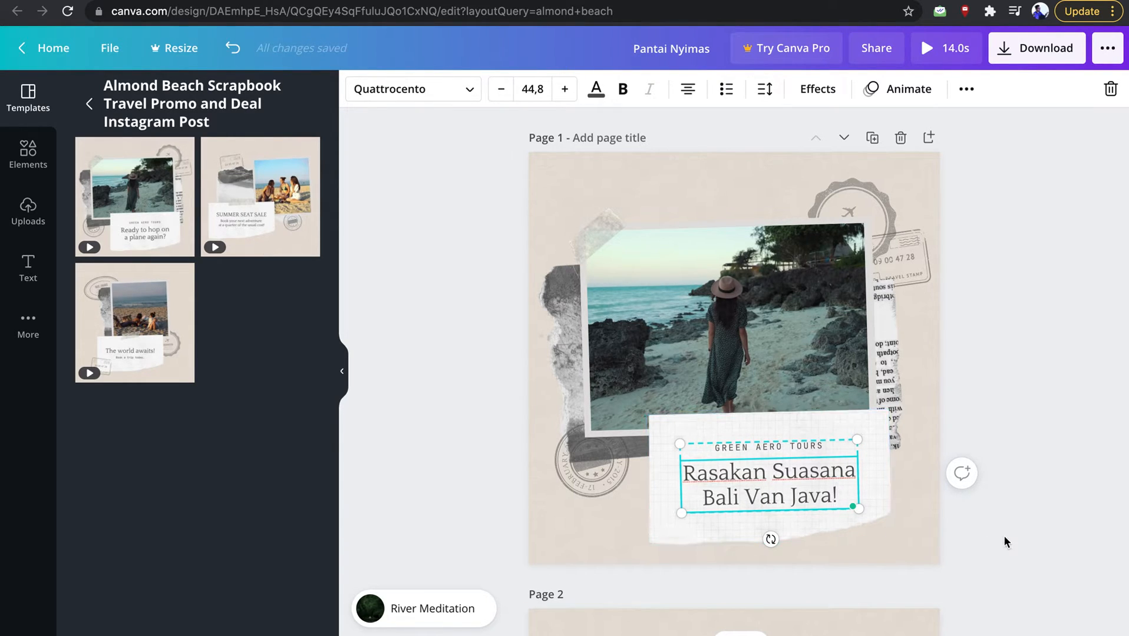
{"action": "left_click", "coordinate": [1003, 535]}
- Replace the small "GREEN AERO TOURS" line above the page 1 heading with "PANTAI NYIMAS"
{"action": "left_click", "coordinate": [827, 478]}
{"action": "left_click", "coordinate": [786, 446]}
{"action": "left_click", "coordinate": [787, 446]}
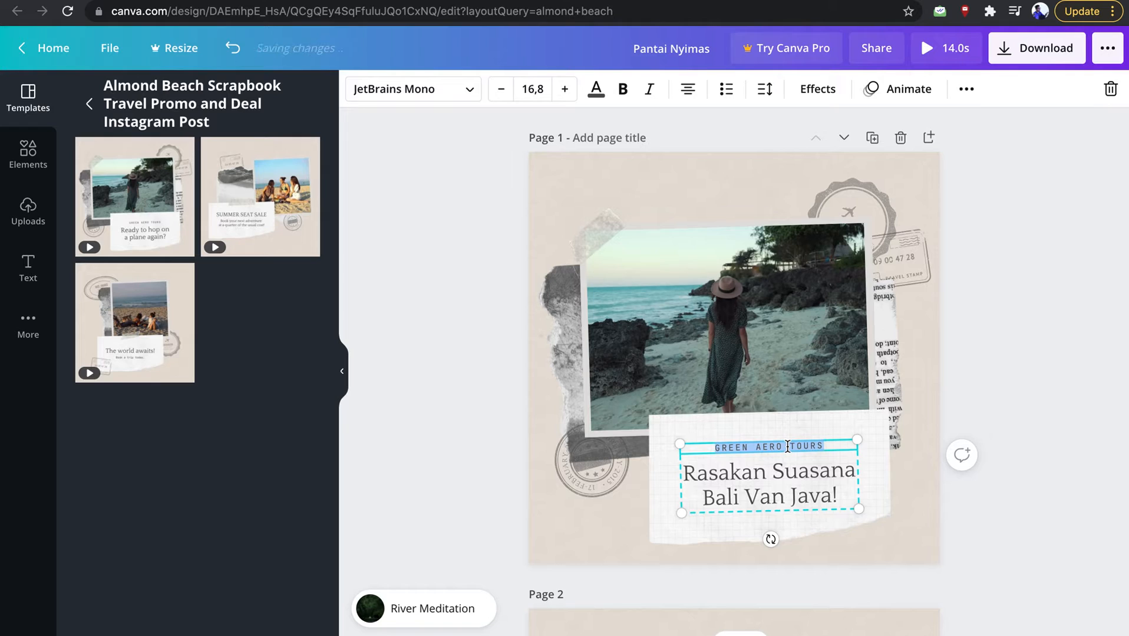
{"action": "type", "text": "PANTAI NYIMAS"}
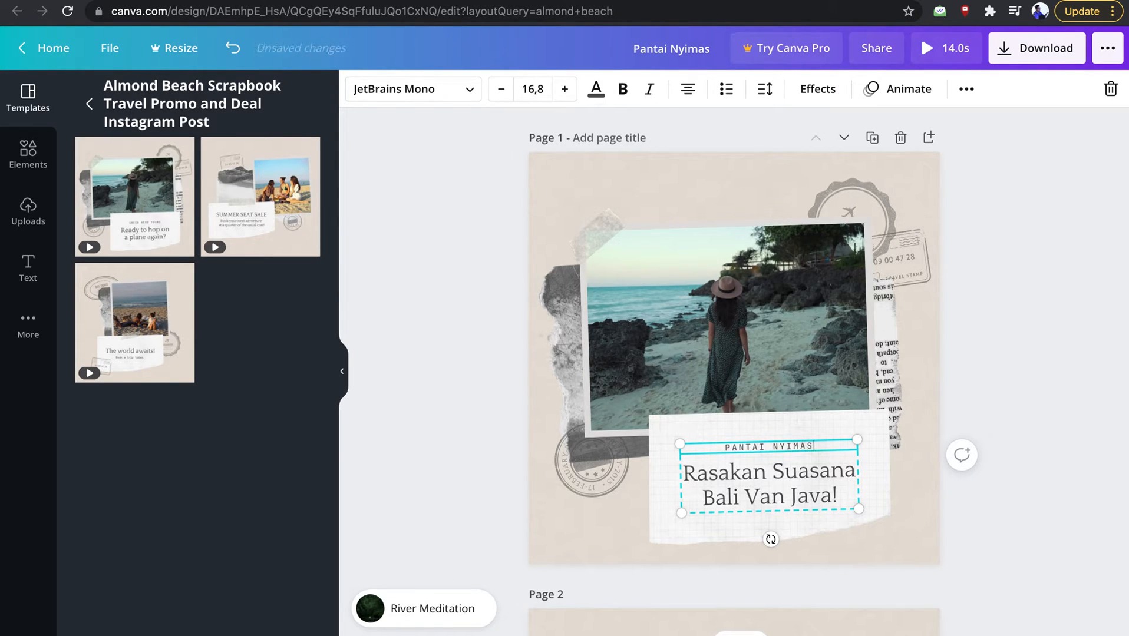
{"action": "left_click", "coordinate": [1033, 303]}
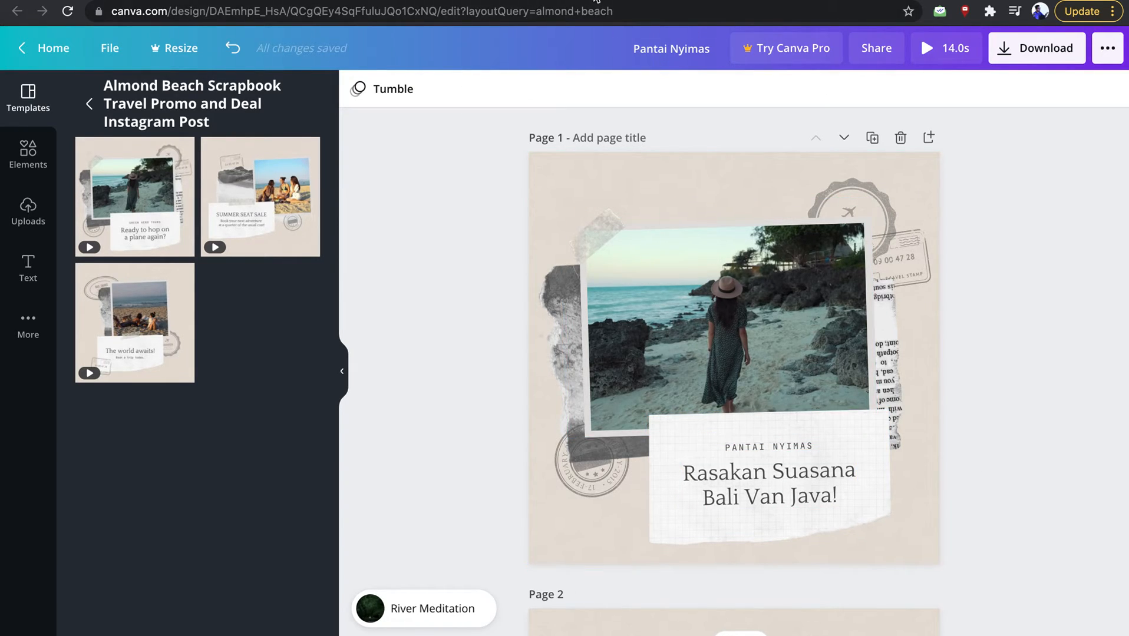
- Search Google for "pantai nyimas" in a new browser tab and switch to the image results
{"action": "key", "text": "super+t"}
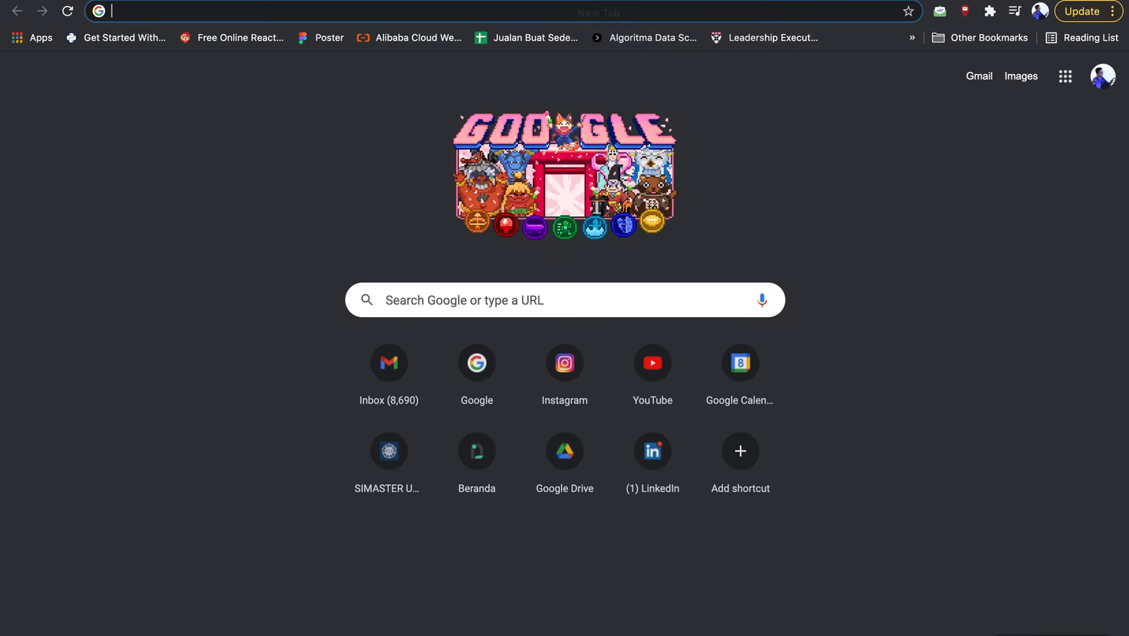
{"action": "type", "text": "panatai nyimas"}
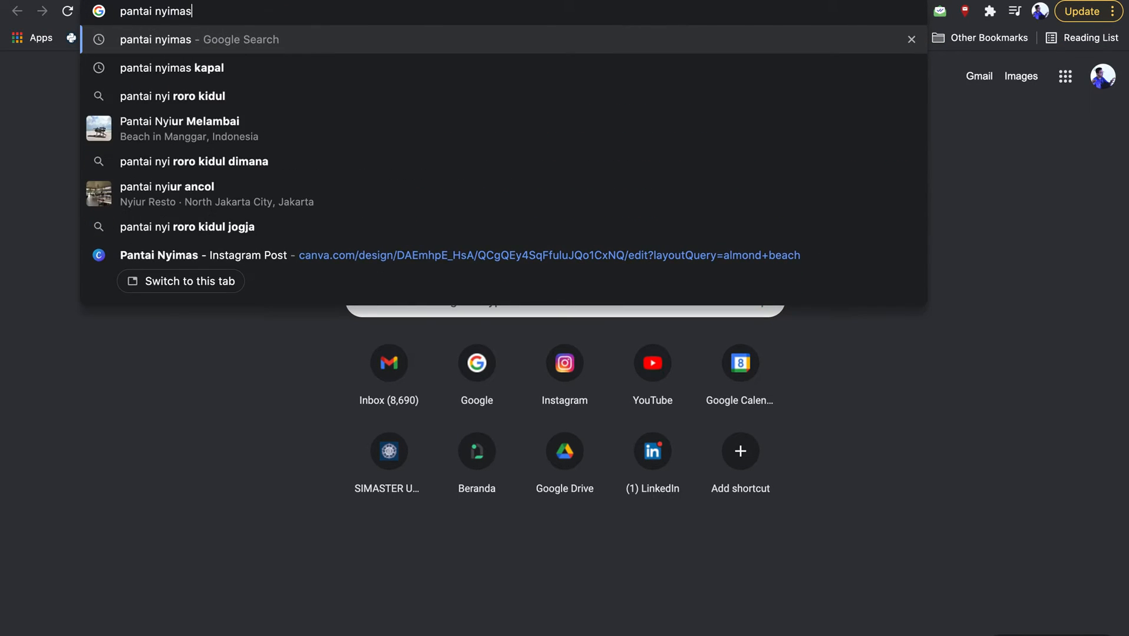
{"action": "key", "text": "Return"}
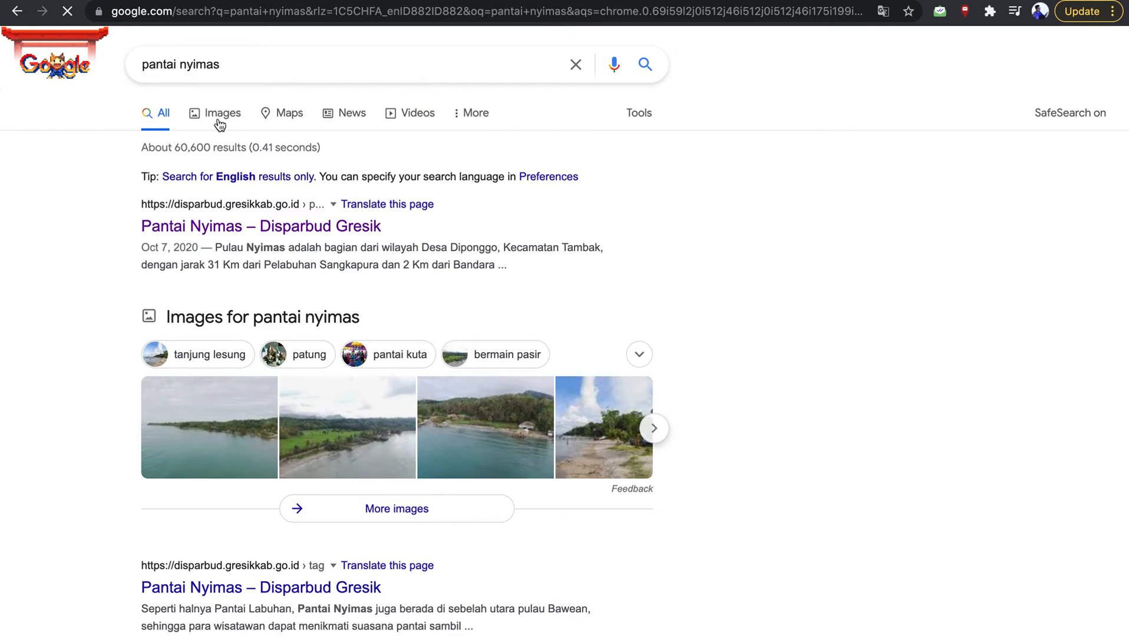
{"action": "left_click", "coordinate": [221, 116]}
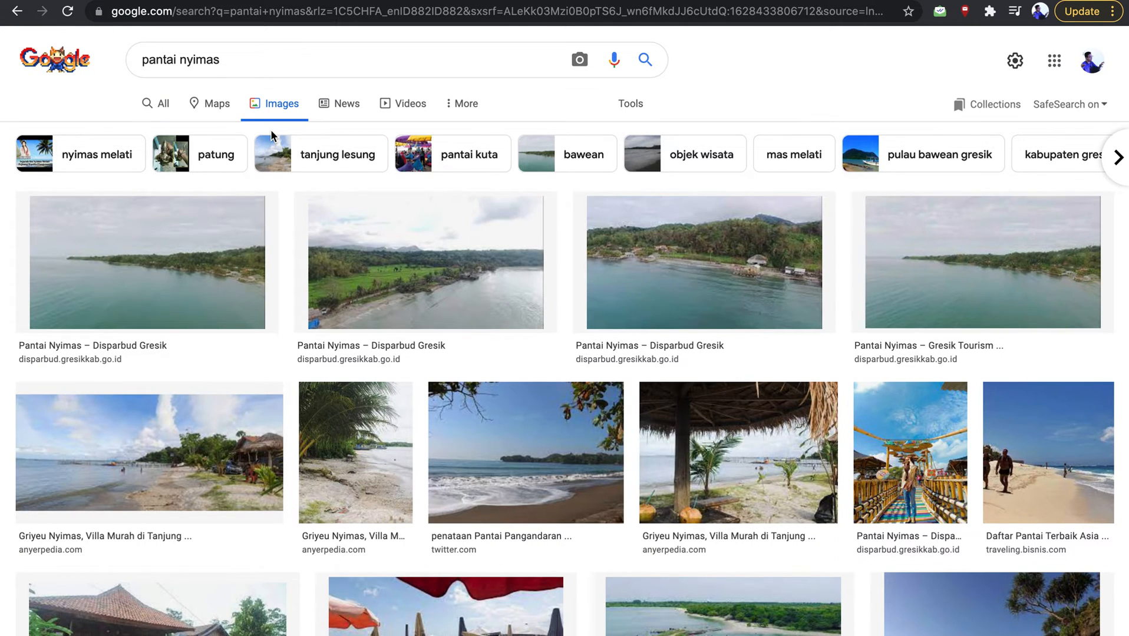
- Find the aerial image of boats moored off a green shoreline in the Google results and copy its preview image
{"action": "scroll", "coordinate": [294, 245], "scroll_direction": "down", "scroll_amount": 2}
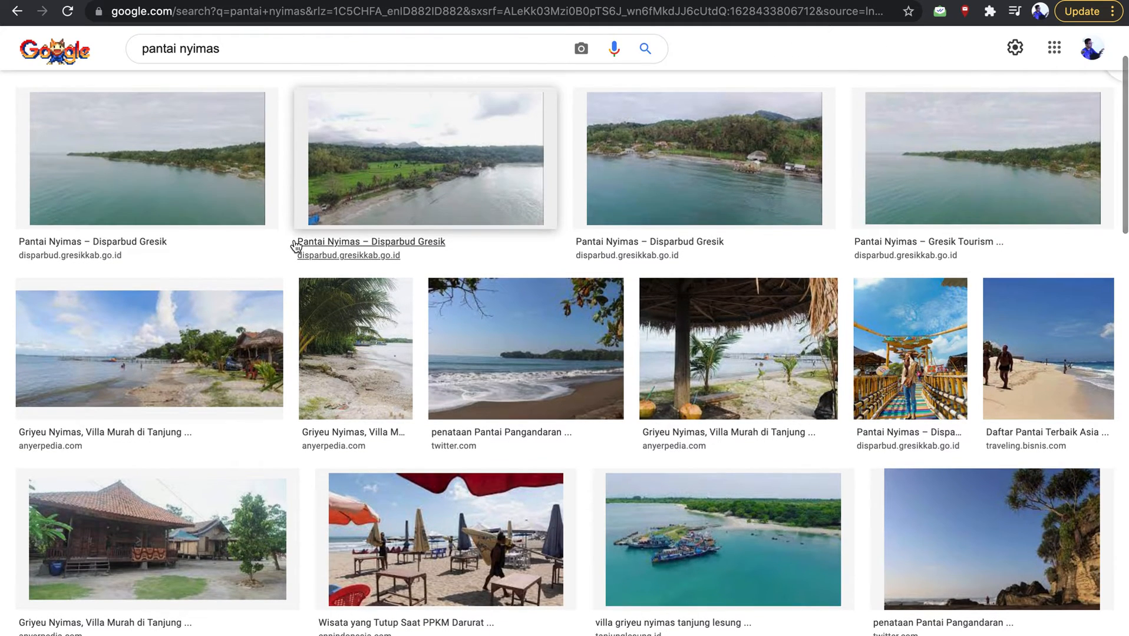
{"action": "scroll", "coordinate": [454, 299], "scroll_direction": "down", "scroll_amount": 3}
{"action": "scroll", "coordinate": [454, 299], "scroll_direction": "up", "scroll_amount": 5}
{"action": "scroll", "coordinate": [589, 495], "scroll_direction": "down", "scroll_amount": 3}
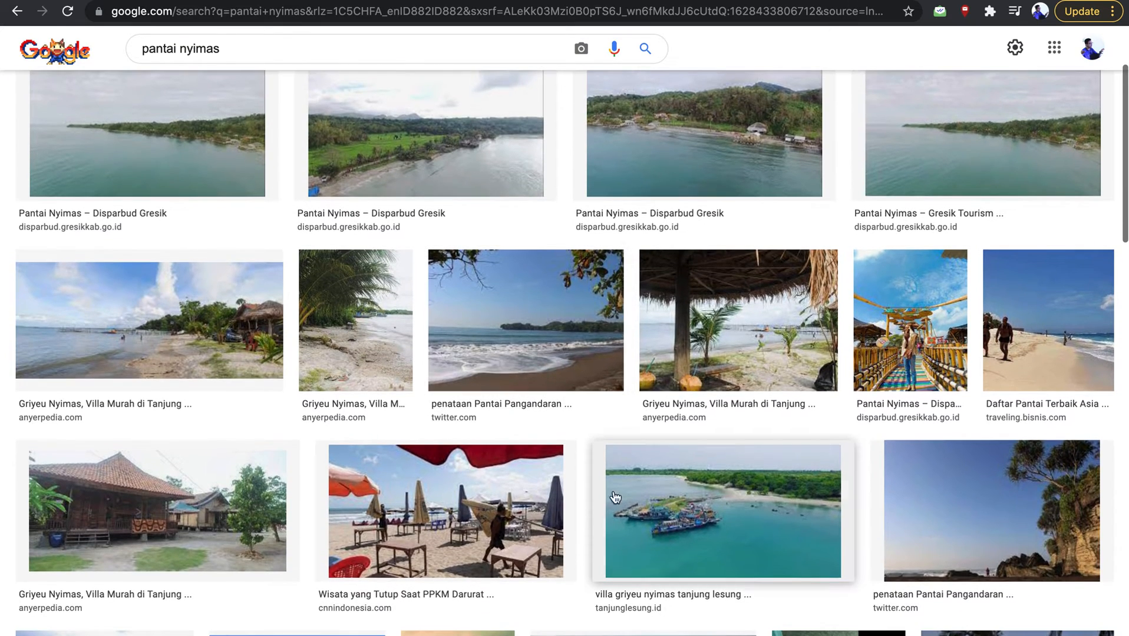
{"action": "left_click", "coordinate": [670, 499]}
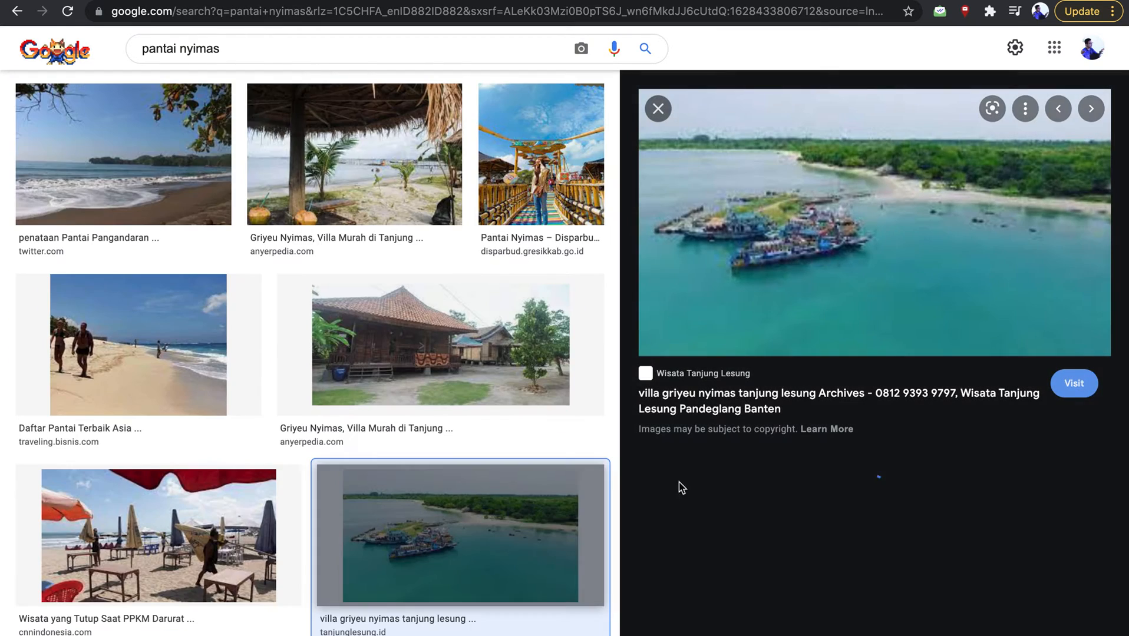
{"action": "right_click", "coordinate": [791, 222]}
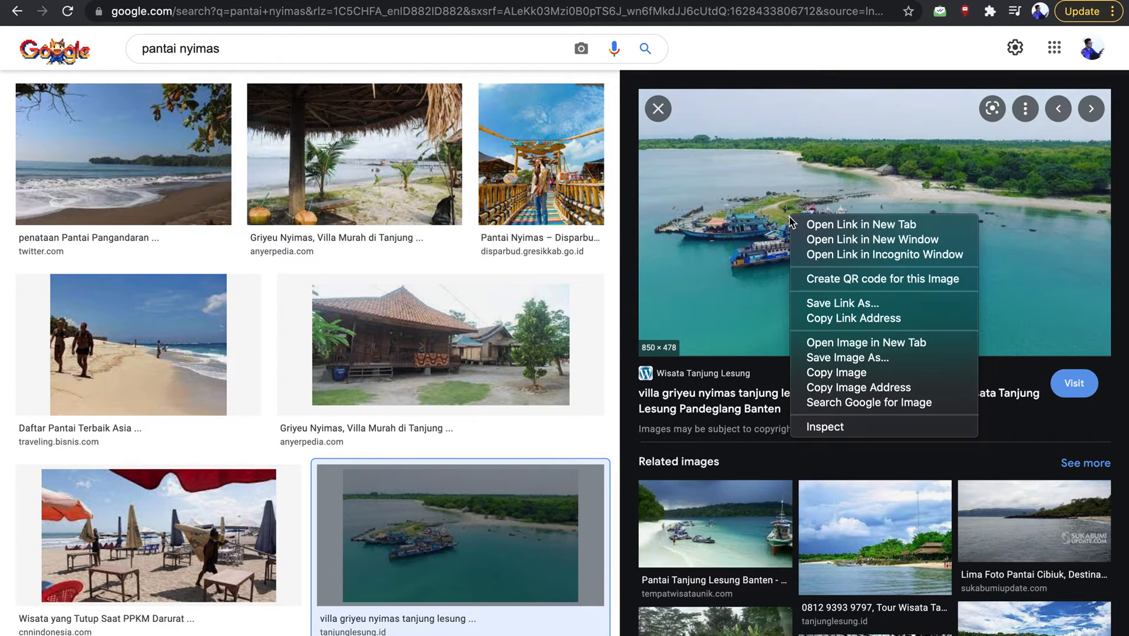
{"action": "left_click", "coordinate": [844, 374]}
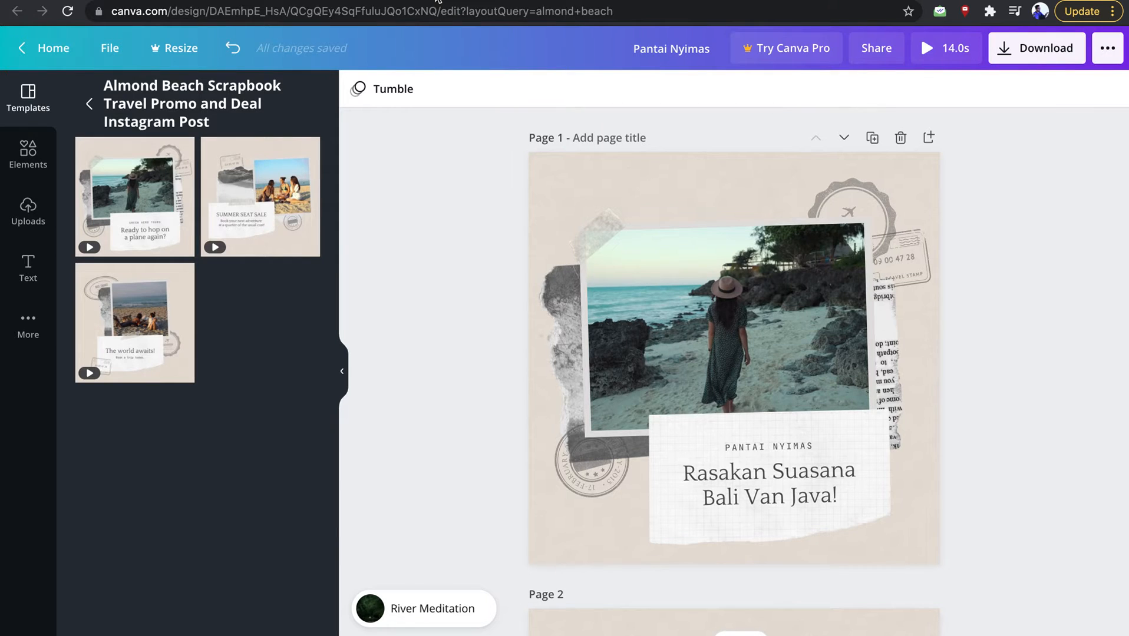
- Back in the Canva design, replace the page 1 beach video with the copied boat photo
{"action": "left_click", "coordinate": [675, 329]}
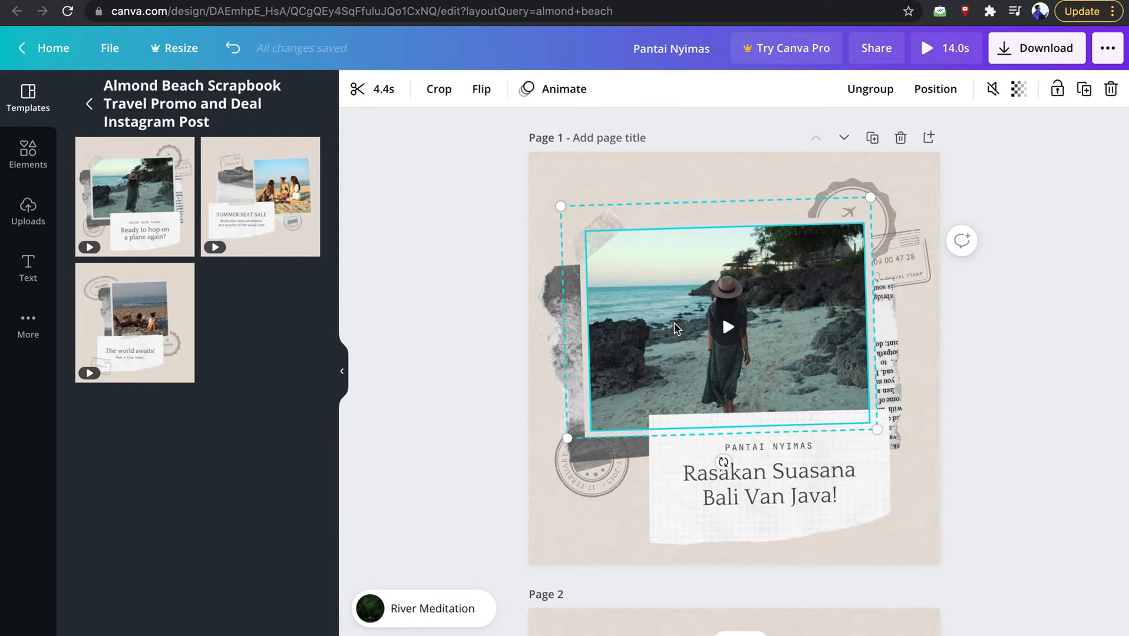
{"action": "key", "text": "Delete"}
{"action": "key", "text": "ctrl+v"}
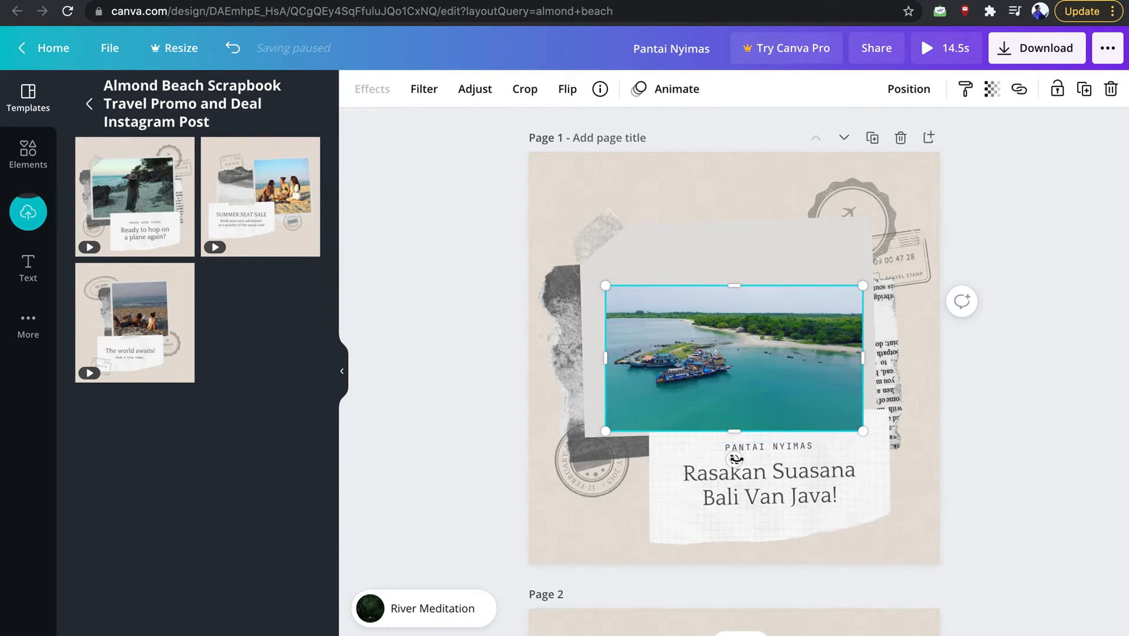
- Tilt the boat photo slightly counterclockwise, centre it on the grey frame on page 1 and enlarge it slightly
{"action": "left_click_drag", "start_coordinate": [752, 456], "coordinate": [743, 460]}
{"action": "left_click_drag", "start_coordinate": [756, 317], "coordinate": [750, 307]}
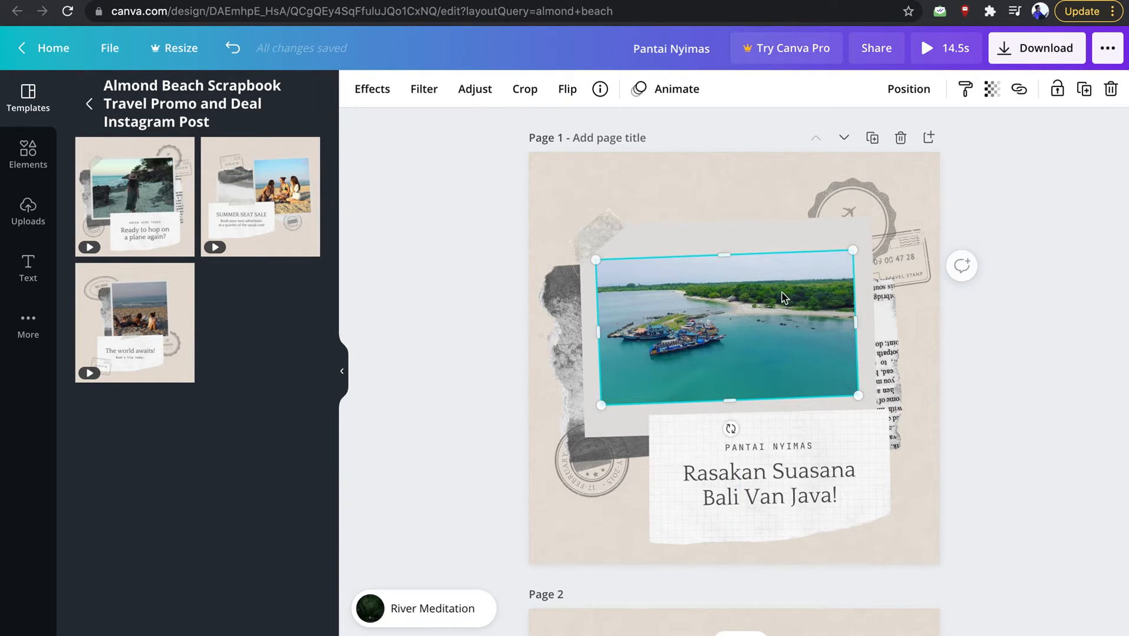
{"action": "left_click_drag", "start_coordinate": [851, 247], "coordinate": [858, 247]}
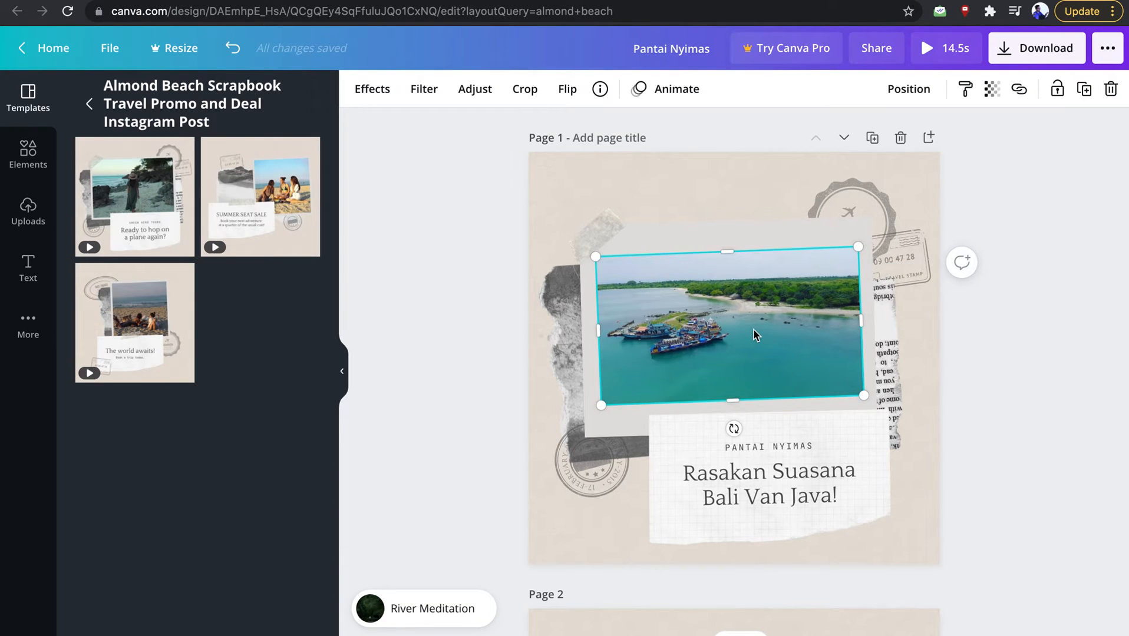
{"action": "left_click", "coordinate": [1043, 355]}
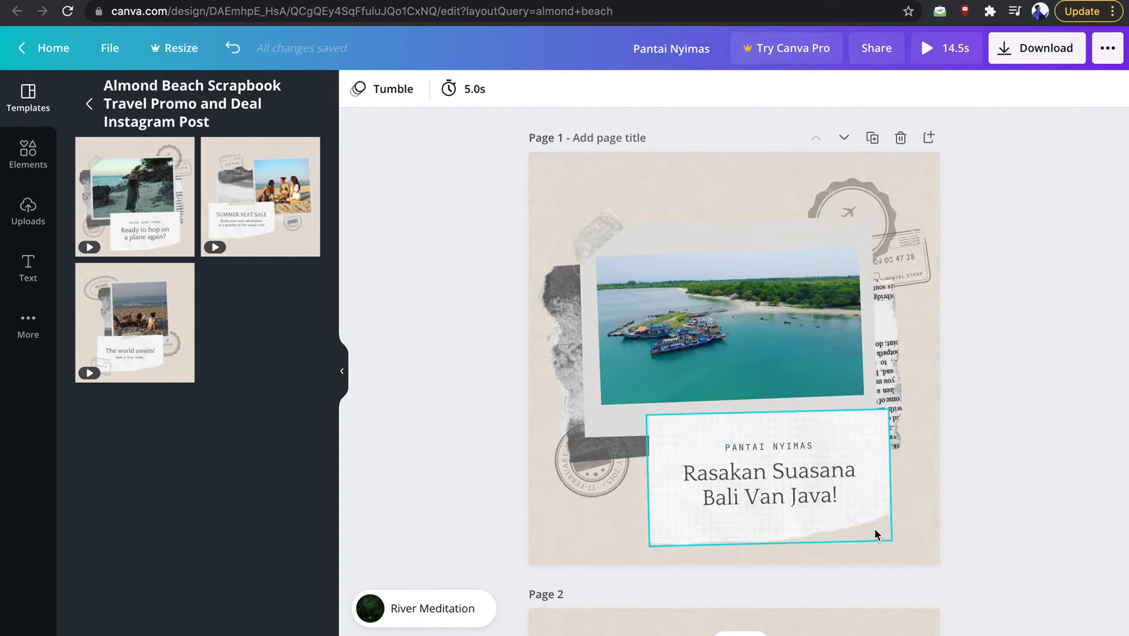
- Delete the video of the three women on the beach from page 2, leaving its grey frame
{"action": "scroll", "coordinate": [874, 528], "scroll_direction": "down", "scroll_amount": 6}
{"action": "left_click", "coordinate": [833, 429]}
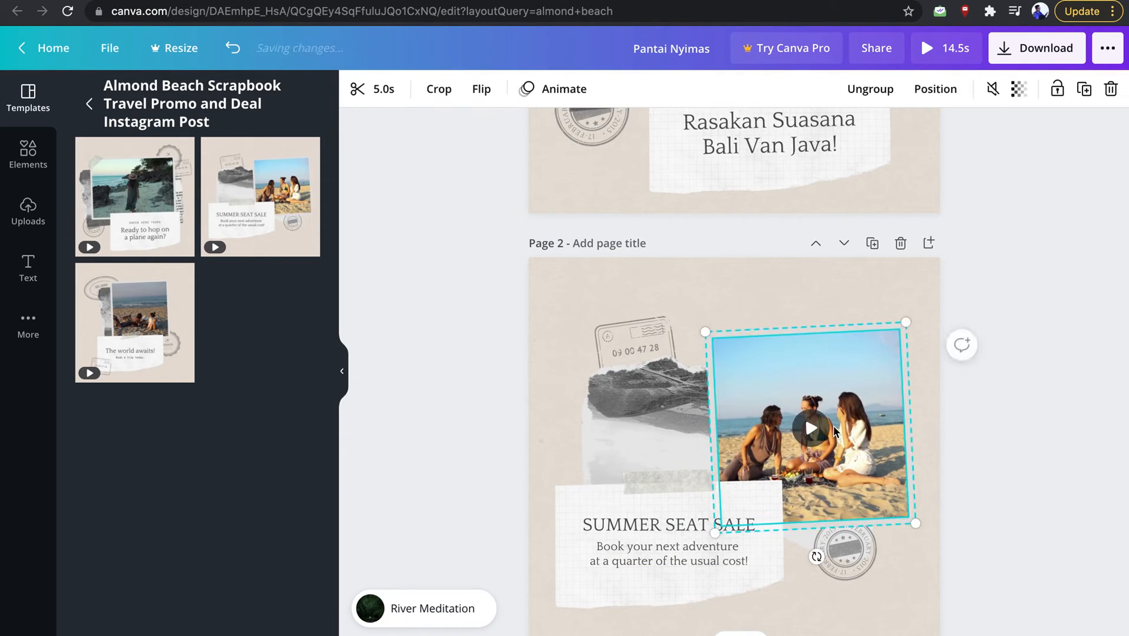
{"action": "key", "text": "Delete"}
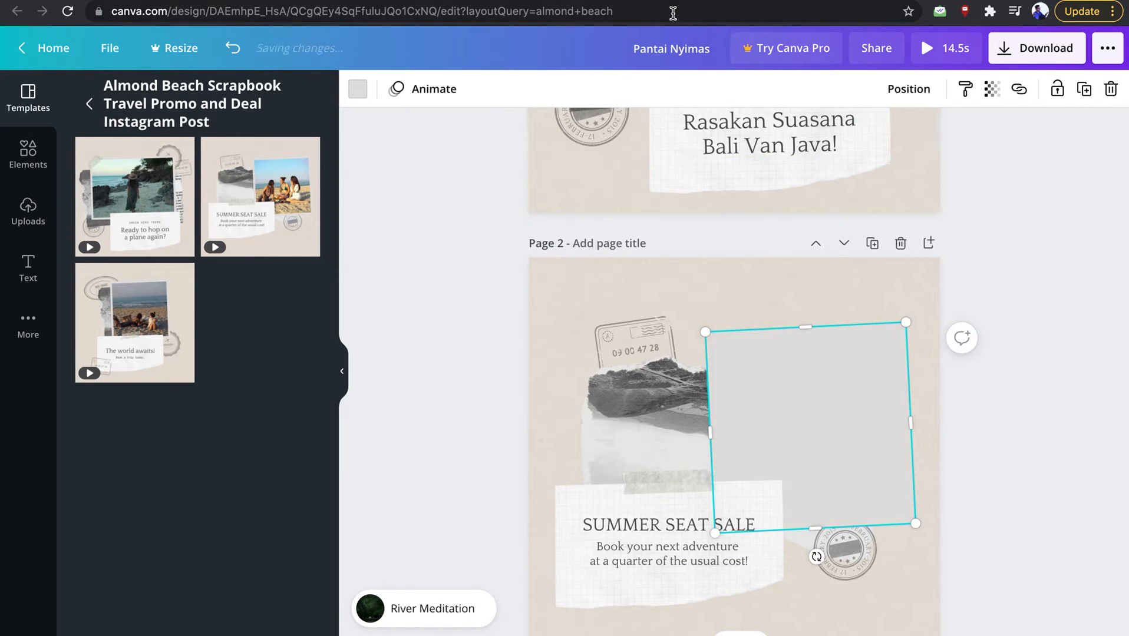
- Switch to the Google tab and search images for "masakan khas bawean di pantai"
{"action": "left_click", "coordinate": [651, 1]}
{"action": "scroll", "coordinate": [383, 226], "scroll_direction": "up", "scroll_amount": 10}
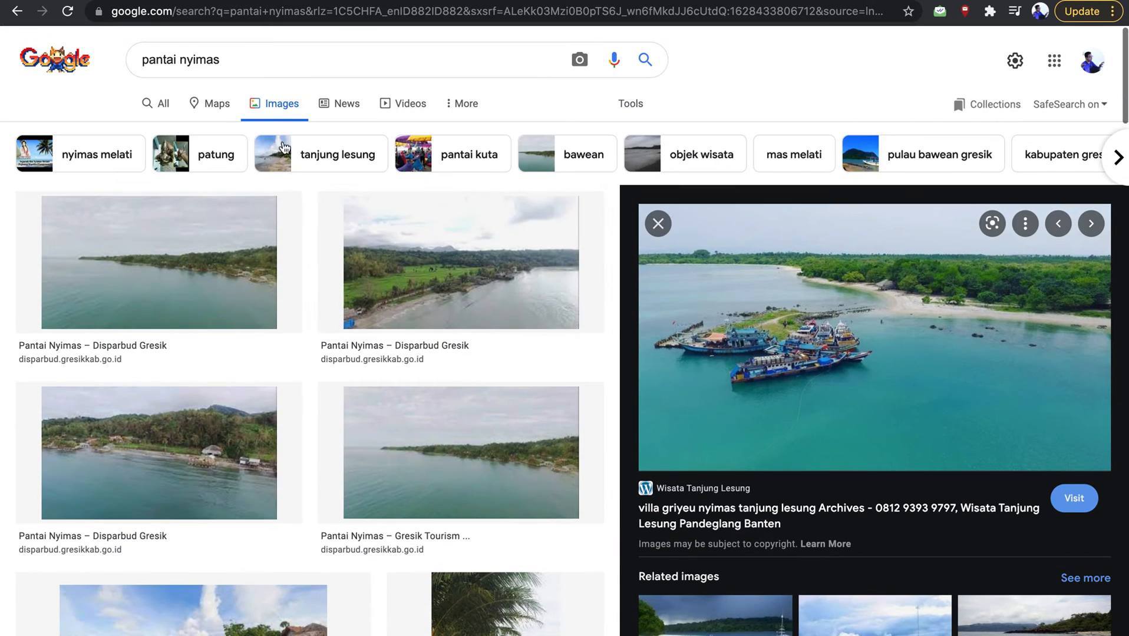
{"action": "triple_click", "coordinate": [287, 53]}
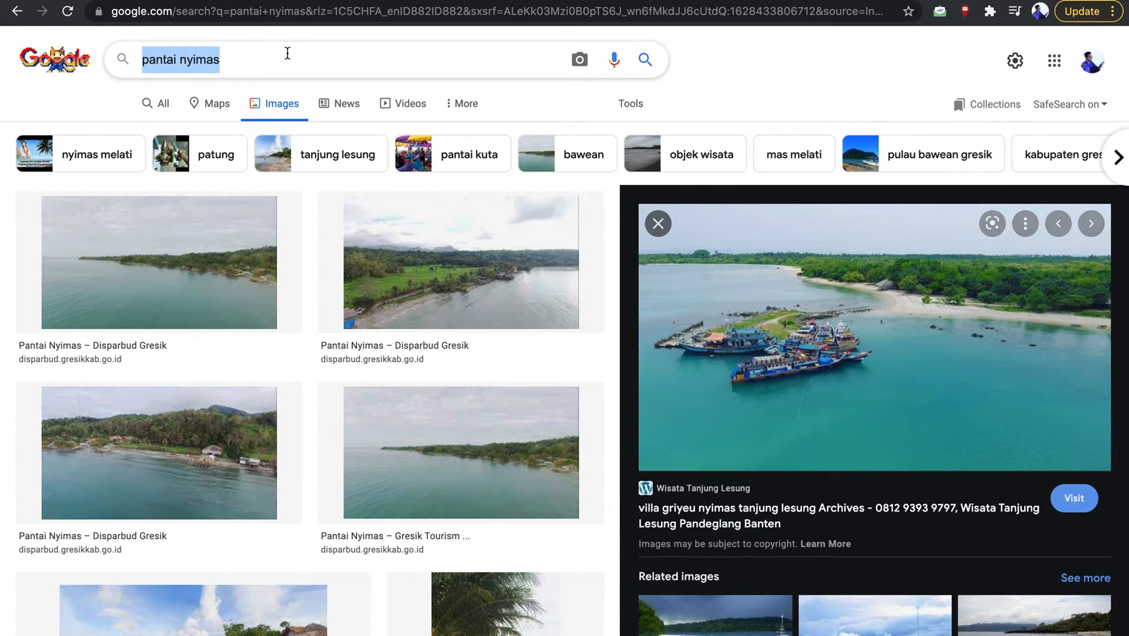
{"action": "type", "text": "masakan khas "}
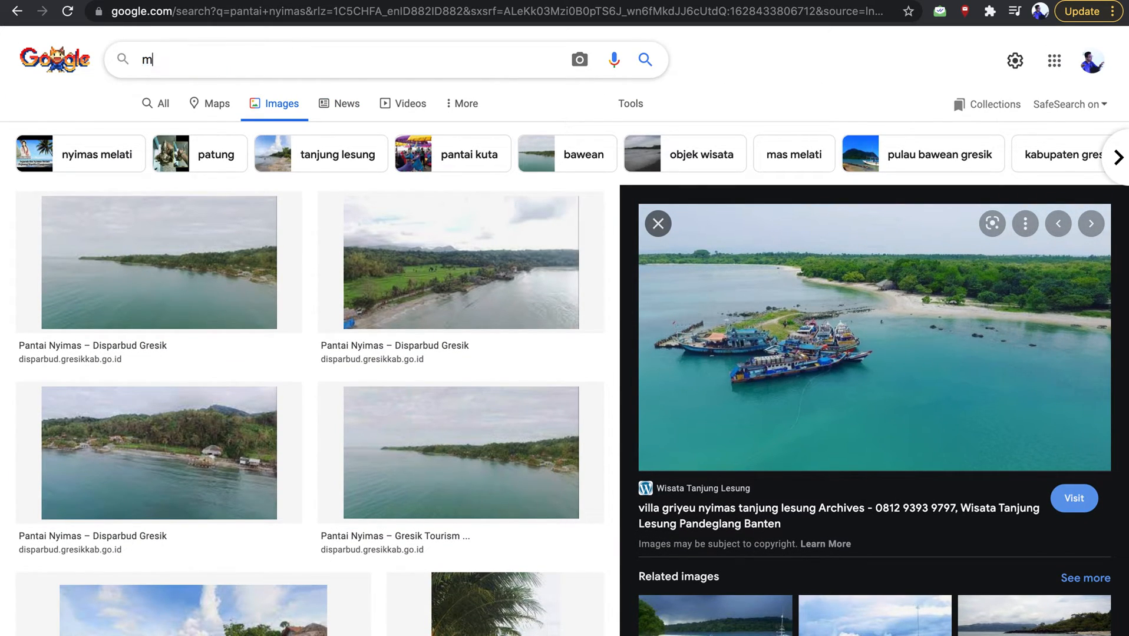
{"action": "type", "text": "bawean di pantai"}
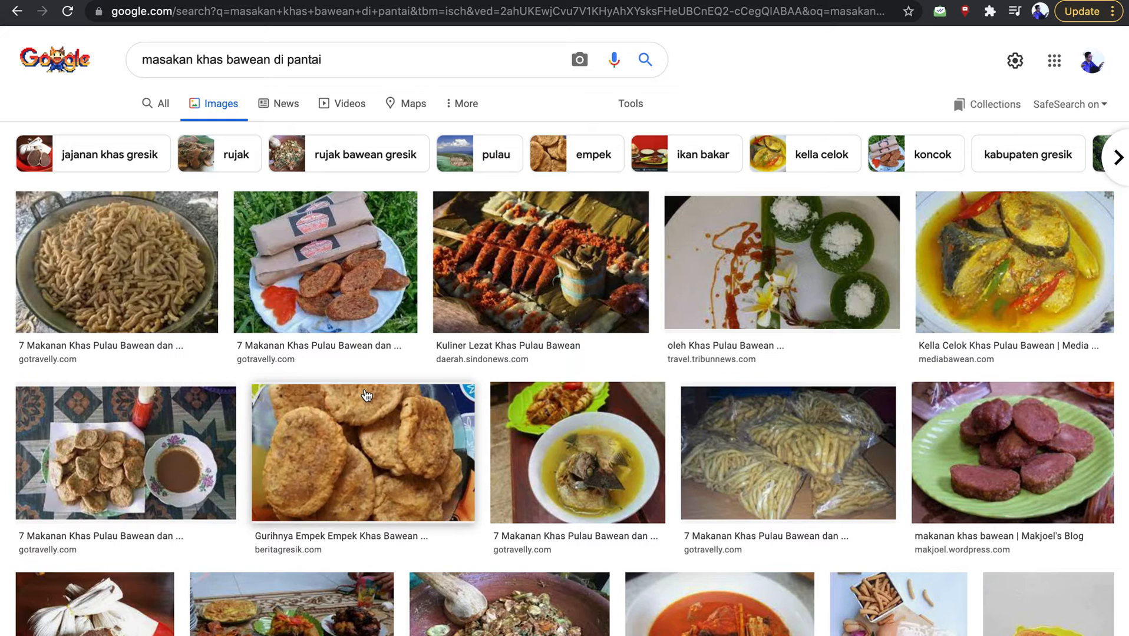
- Open the "Kuliner Lezat Khas Pulau Bawean" result with the skewered fish and copy its preview image
{"action": "scroll", "coordinate": [366, 395], "scroll_direction": "down", "scroll_amount": 2}
{"action": "scroll", "coordinate": [532, 312], "scroll_direction": "up", "scroll_amount": 2}
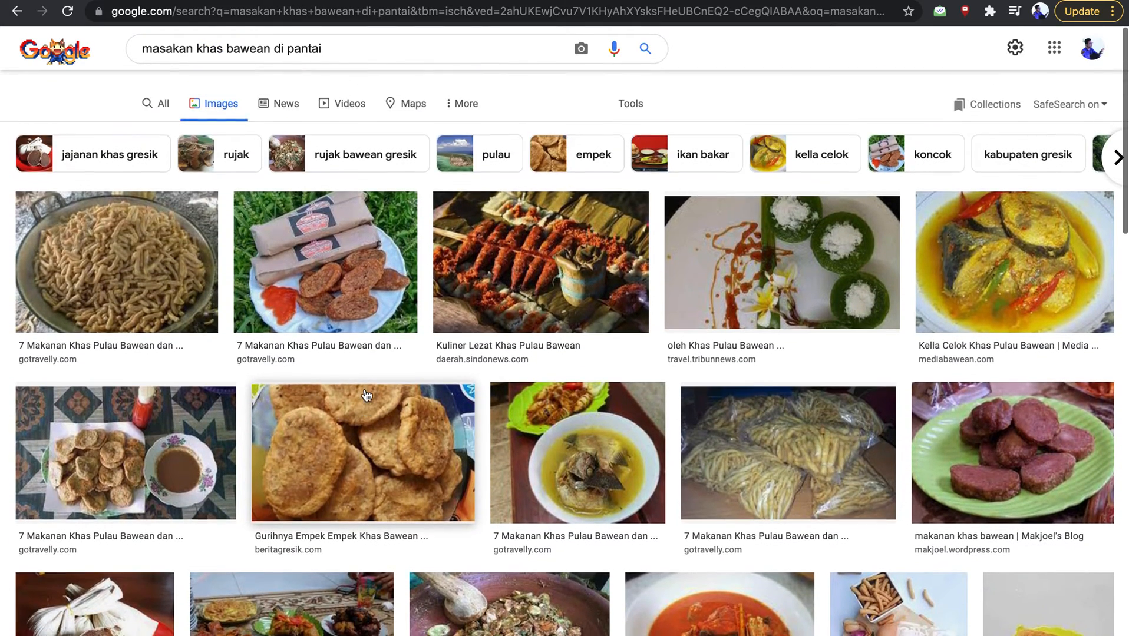
{"action": "left_click", "coordinate": [532, 312]}
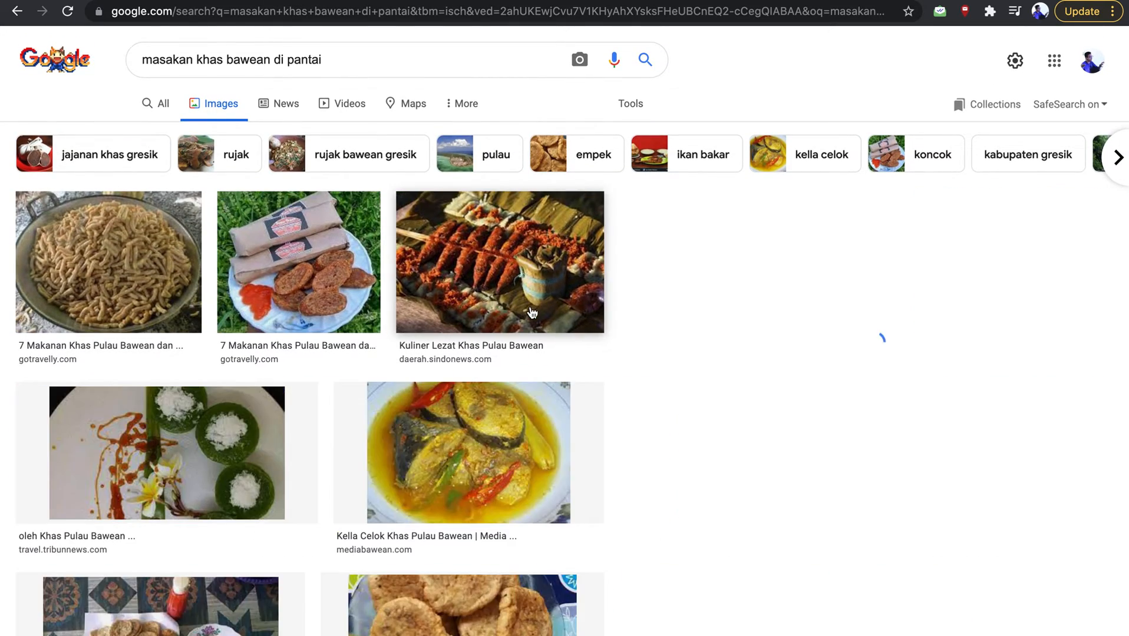
{"action": "right_click", "coordinate": [851, 269]}
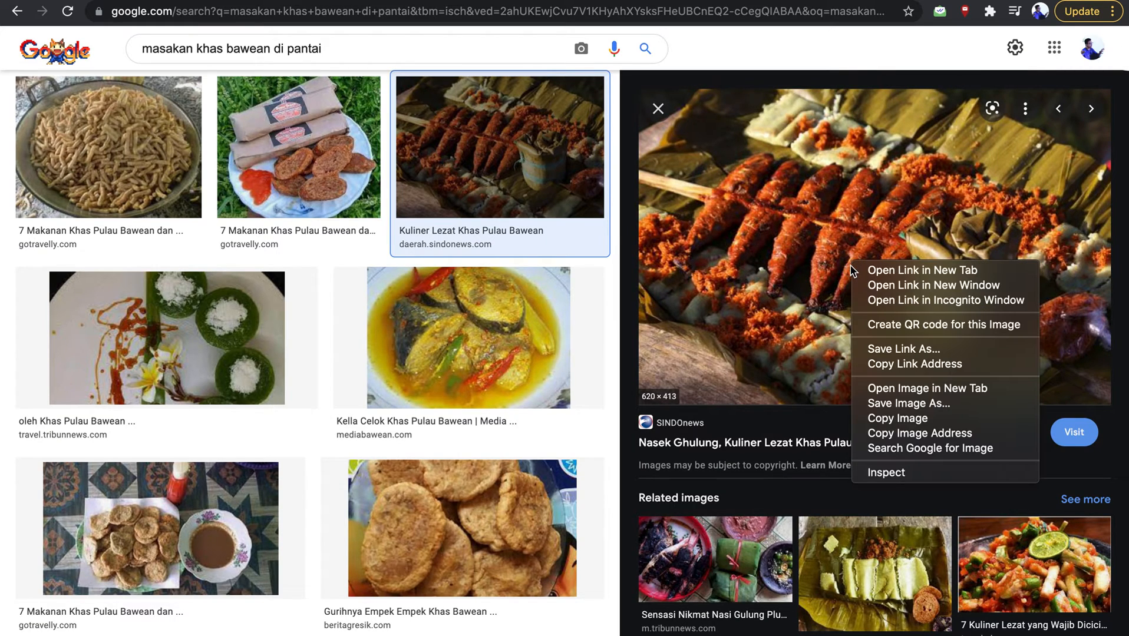
{"action": "left_click", "coordinate": [884, 430]}
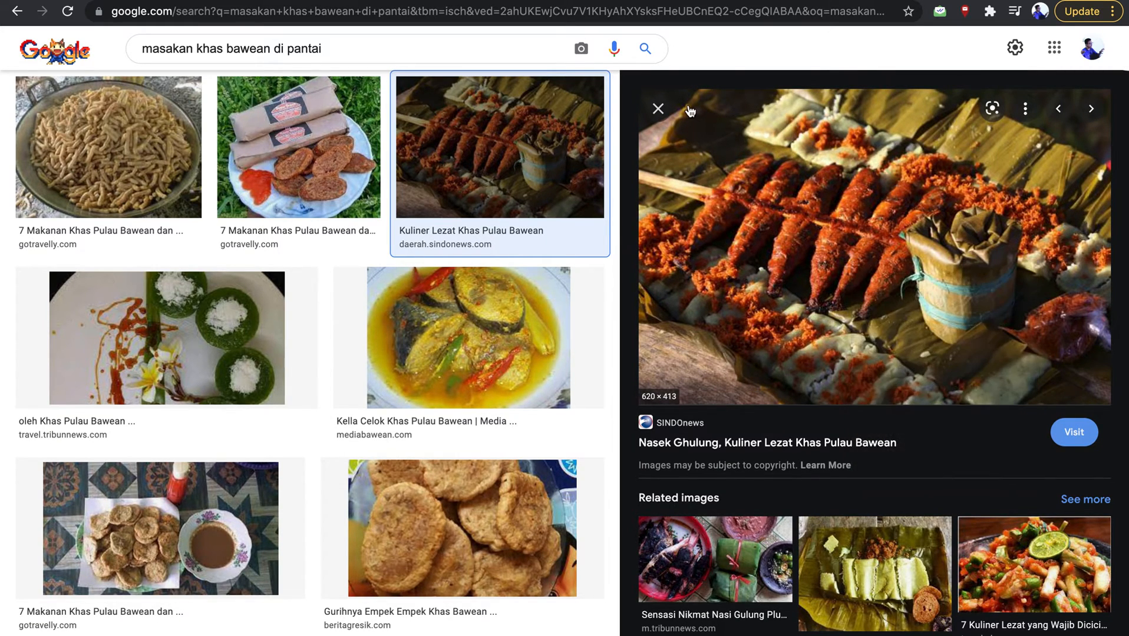
- Return to the Canva design, paste the copied food photo on page 2 and move it over the grey frame
{"action": "left_click", "coordinate": [428, 1]}
{"action": "left_click", "coordinate": [485, 343]}
{"action": "key", "text": "ctrl+v"}
{"action": "left_click_drag", "start_coordinate": [734, 458], "coordinate": [810, 411]}
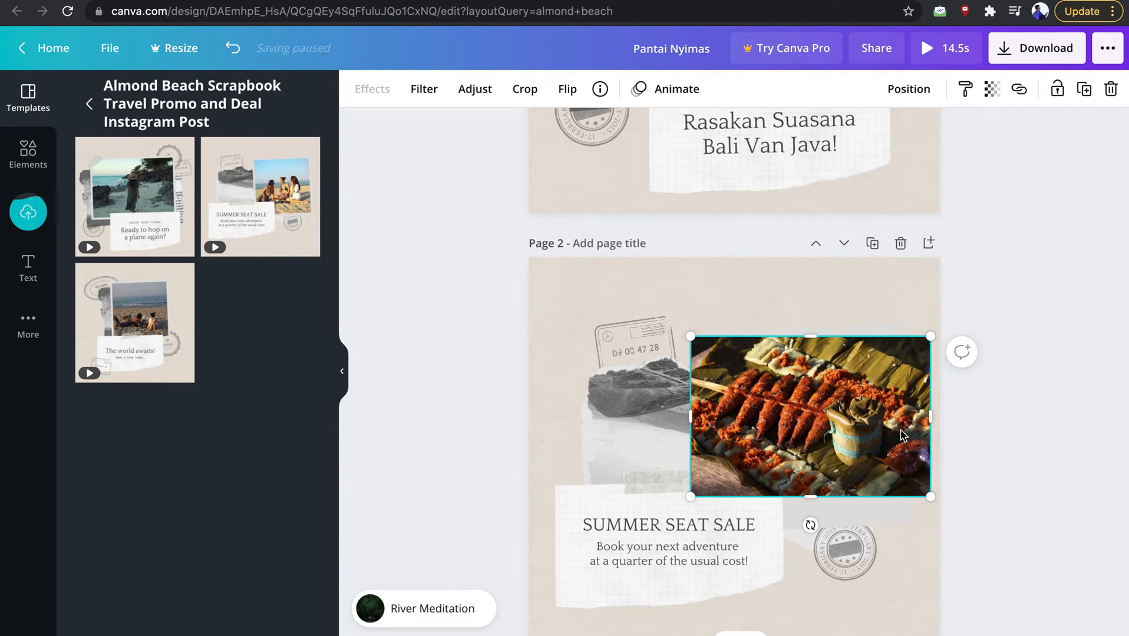
- Shrink the food photo on page 2 to about the grey frame's right edge and tilt it slightly clockwise
{"action": "left_click_drag", "start_coordinate": [956, 512], "coordinate": [911, 483]}
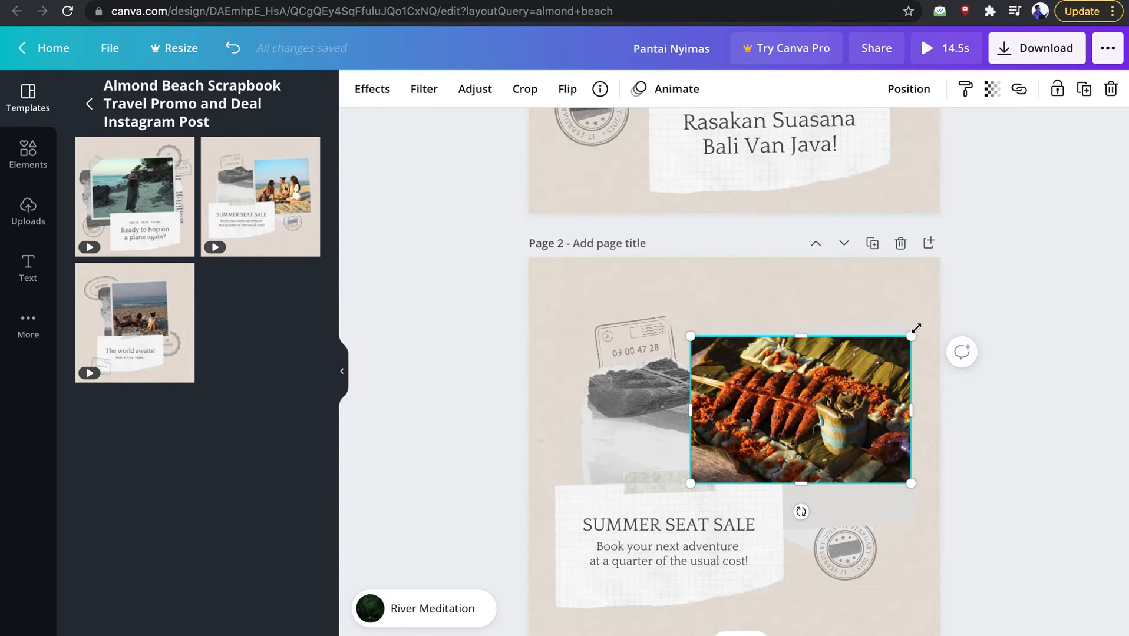
{"action": "mouse_move", "coordinate": [802, 512]}
{"action": "left_mouse_down"}
{"action": "mouse_move", "coordinate": [822, 501]}
{"action": "mouse_move", "coordinate": [799, 512]}
{"action": "left_mouse_up"}
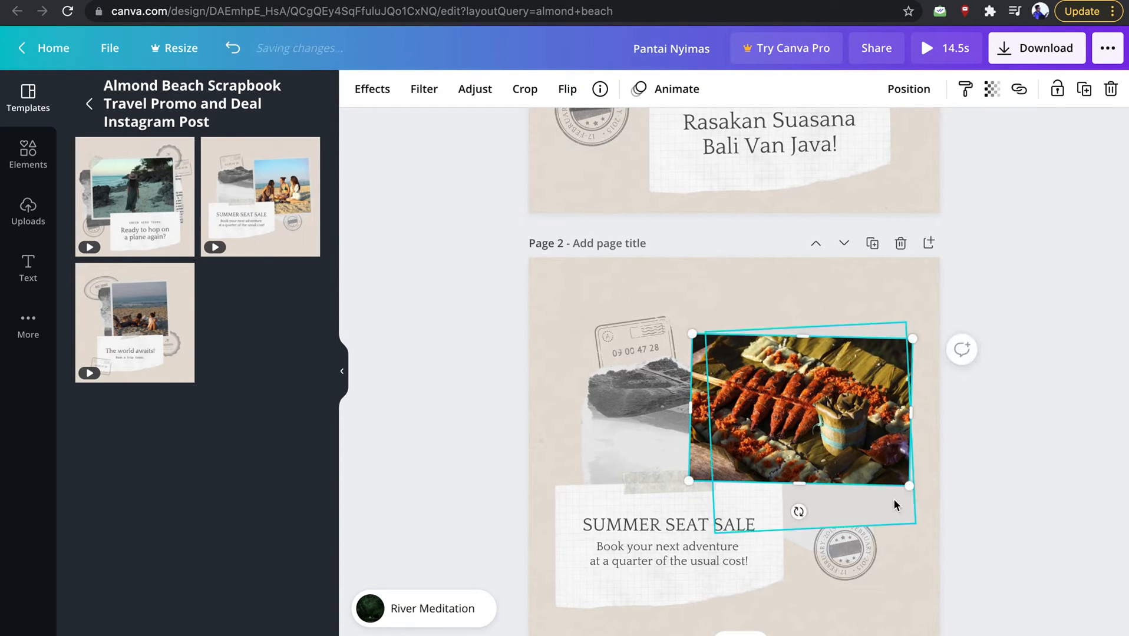
{"action": "left_click", "coordinate": [977, 492]}
- Clear the "SUMMER SEAT SALE" heading text on page 2
{"action": "scroll", "coordinate": [976, 492], "scroll_direction": "down", "scroll_amount": 1}
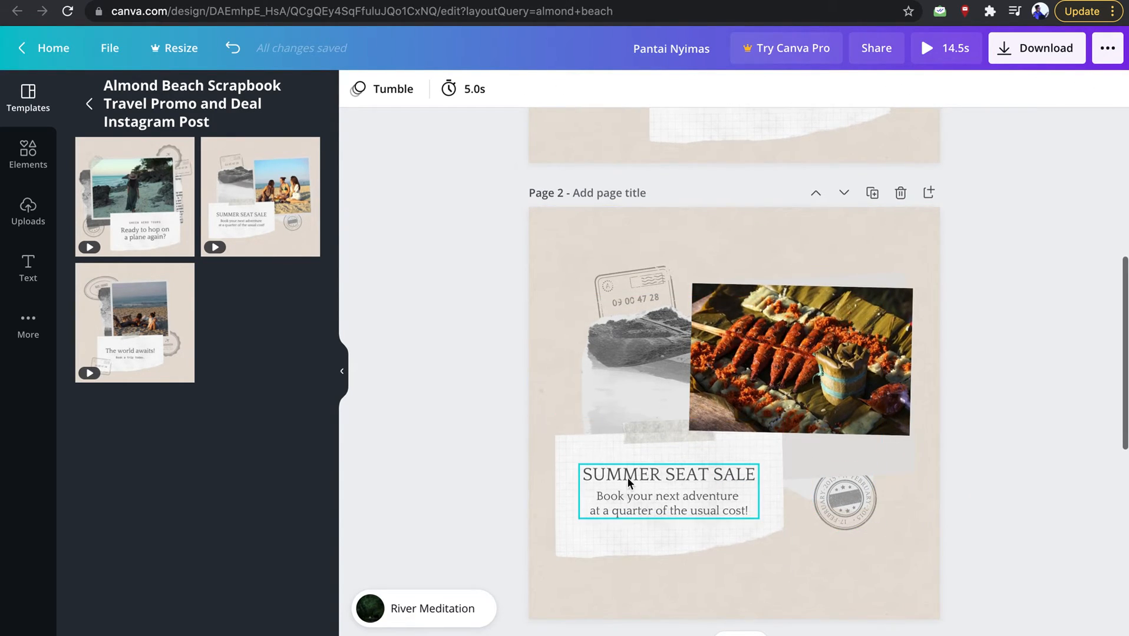
{"action": "left_click", "coordinate": [627, 477]}
{"action": "left_click", "coordinate": [627, 473]}
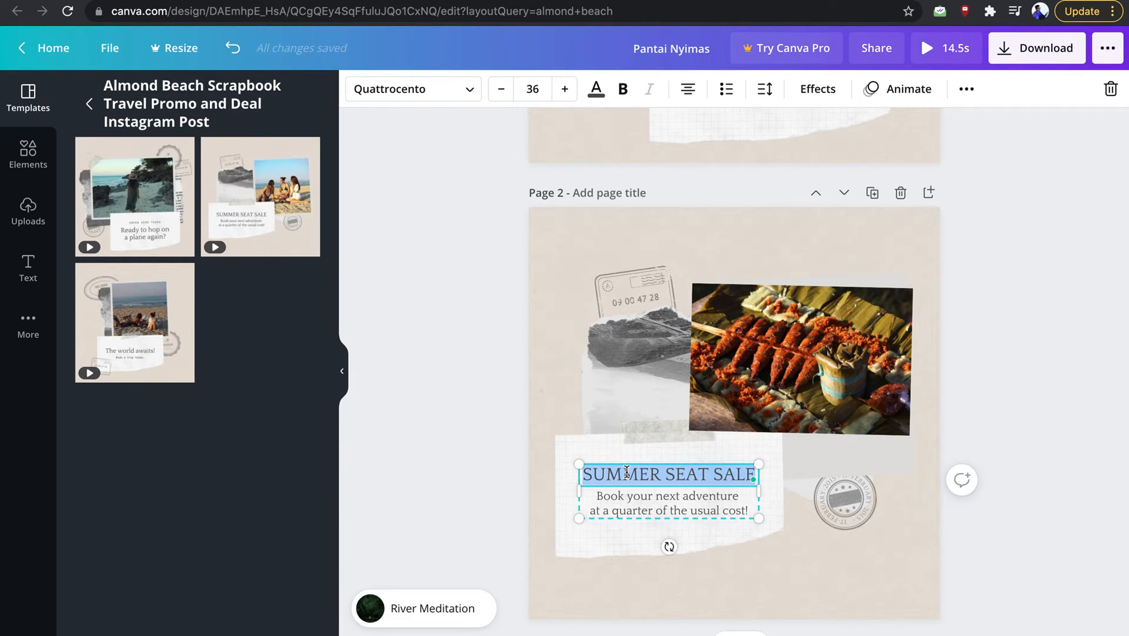
{"action": "type", "text": "RASAKAN IND"}
{"action": "key", "text": "ctrl+a"}
{"action": "key", "text": "BackSpace"}
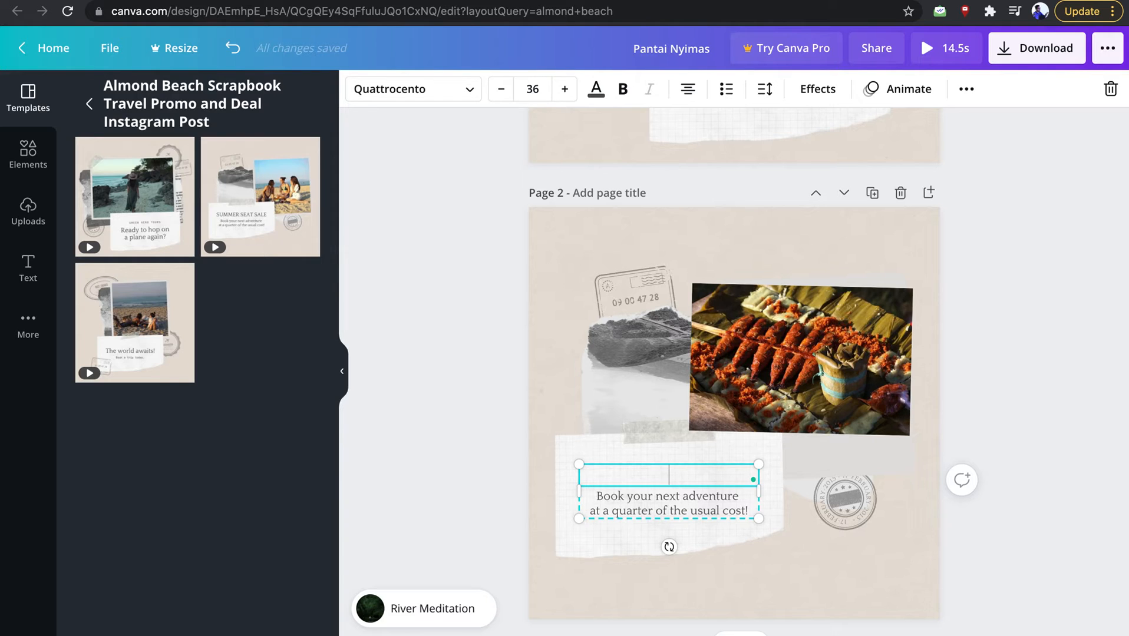
- Check the dish name in the Google image preview and enter "Nashek Gulhung" as the page 2 heading in Canva
{"action": "left_click", "coordinate": [650, 2]}
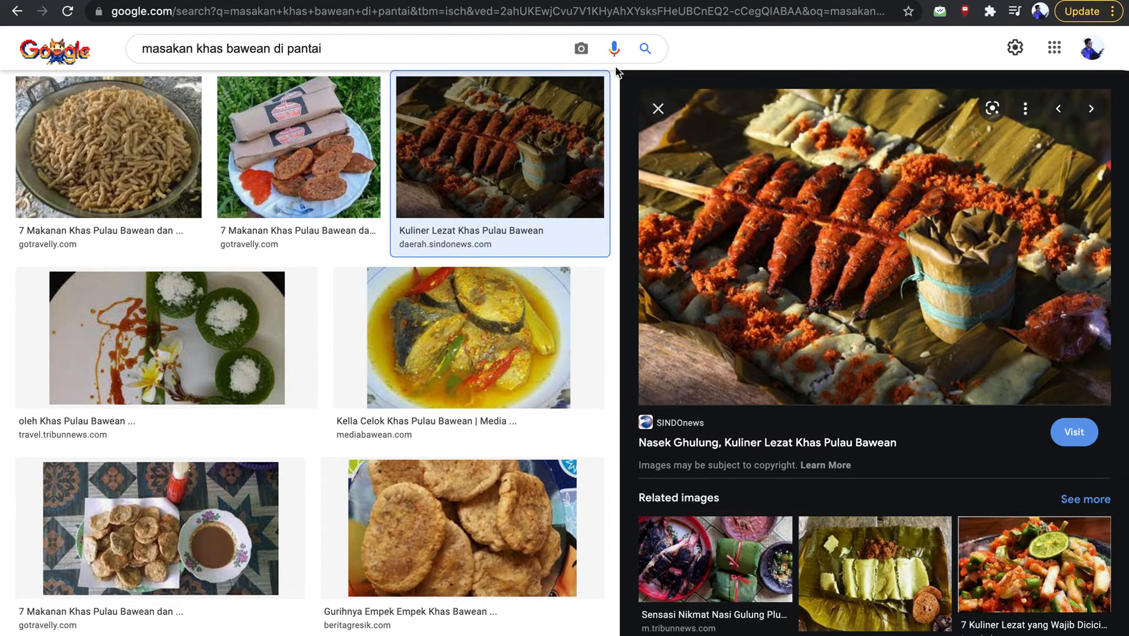
{"action": "left_click", "coordinate": [531, 1]}
{"action": "type", "text": "Na"}
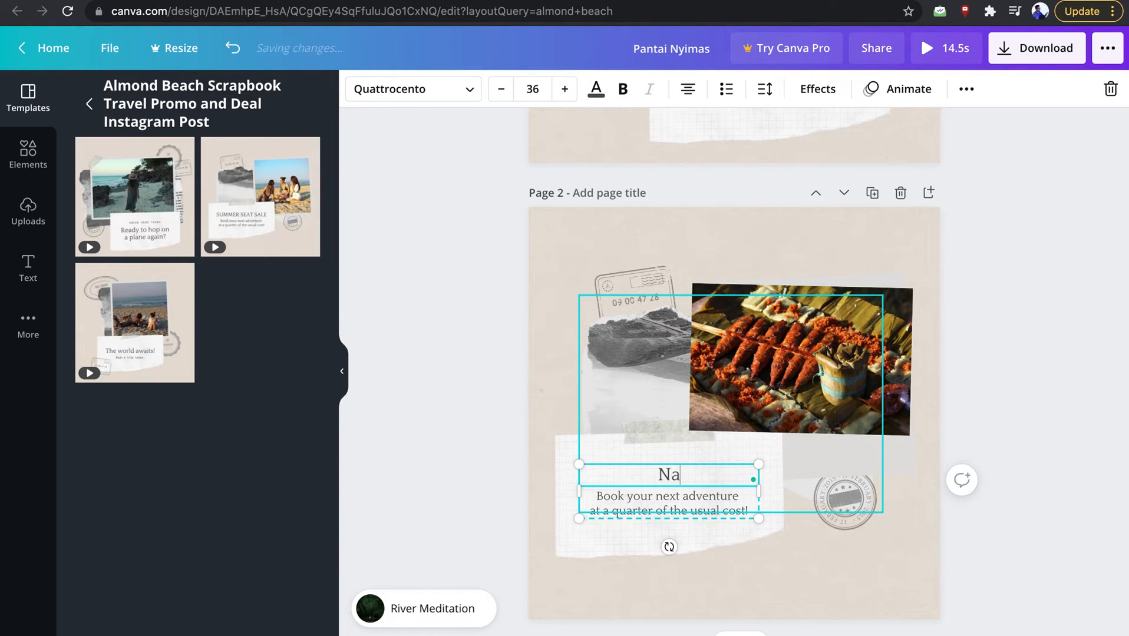
{"action": "type", "text": "shek G"}
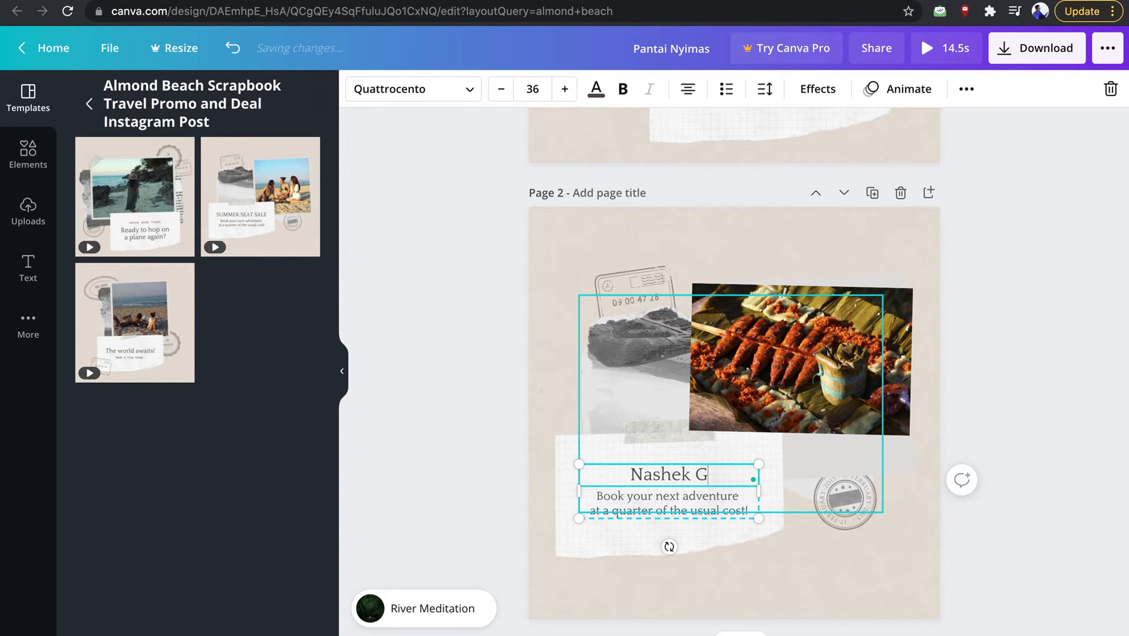
{"action": "type", "text": "ulhung"}
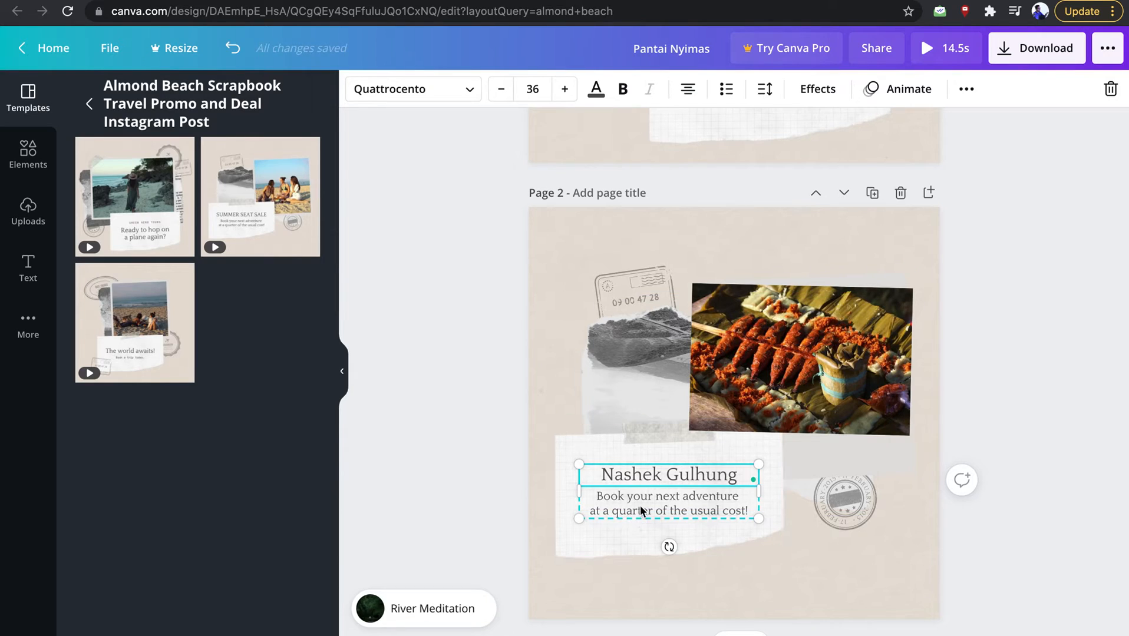
- Replace the text under the page 2 heading with "Nikmati makanan Khas Bawean sambil menikmati indahnya alam"
{"action": "left_click", "coordinate": [642, 502]}
{"action": "triple_click", "coordinate": [642, 502]}
{"action": "type", "text": "Nikm"}
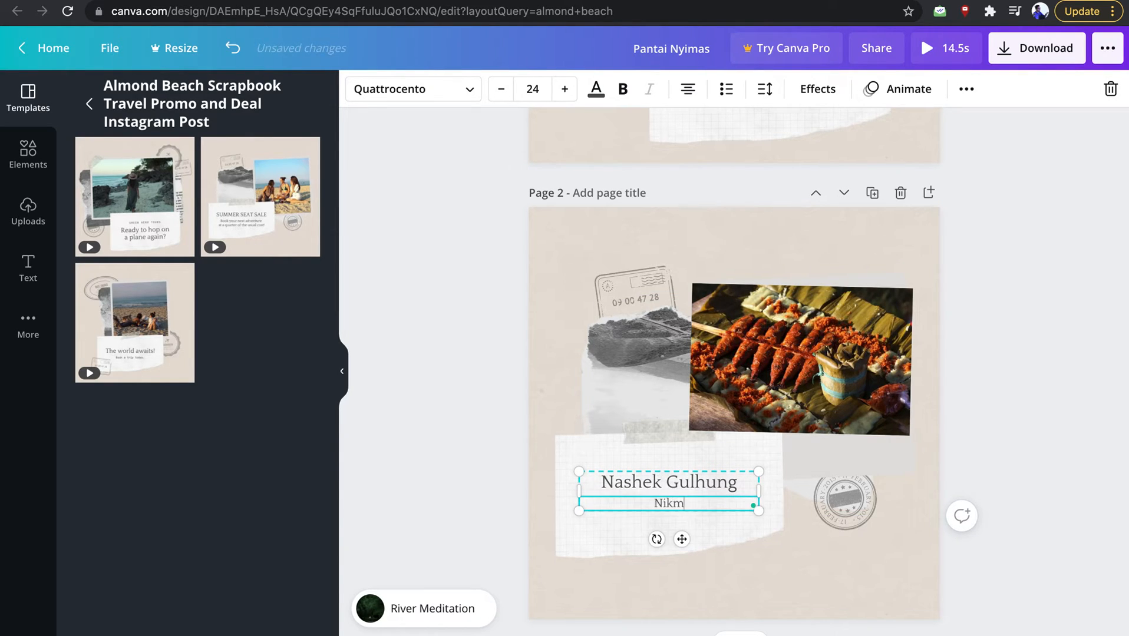
{"action": "type", "text": "ati makanan Khas Bawean"}
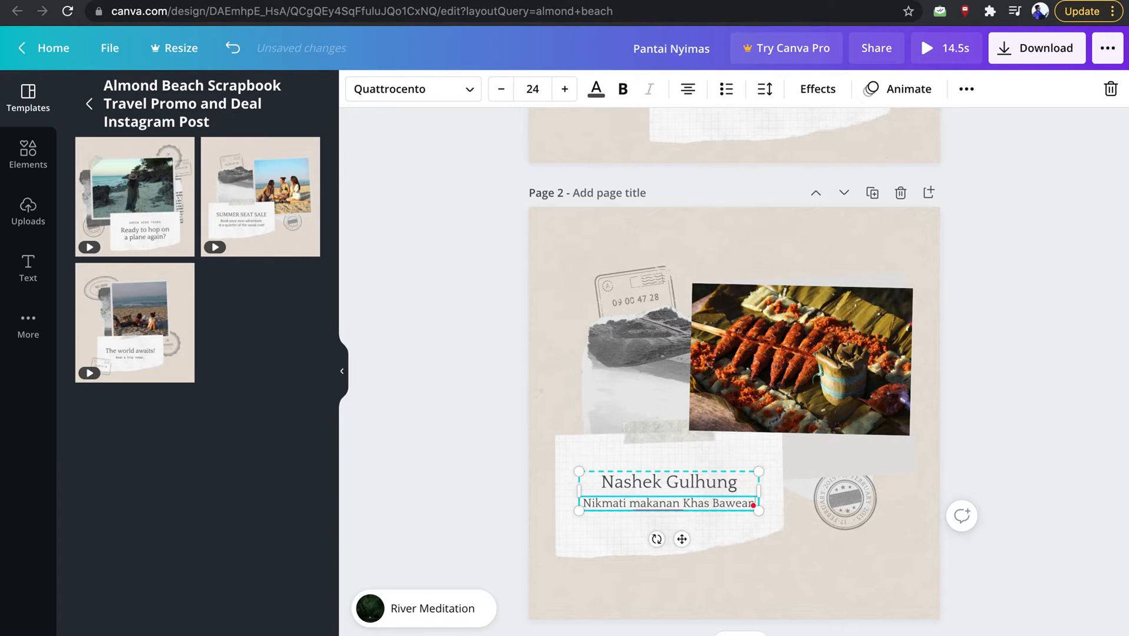
{"action": "type", "text": " sambil m"}
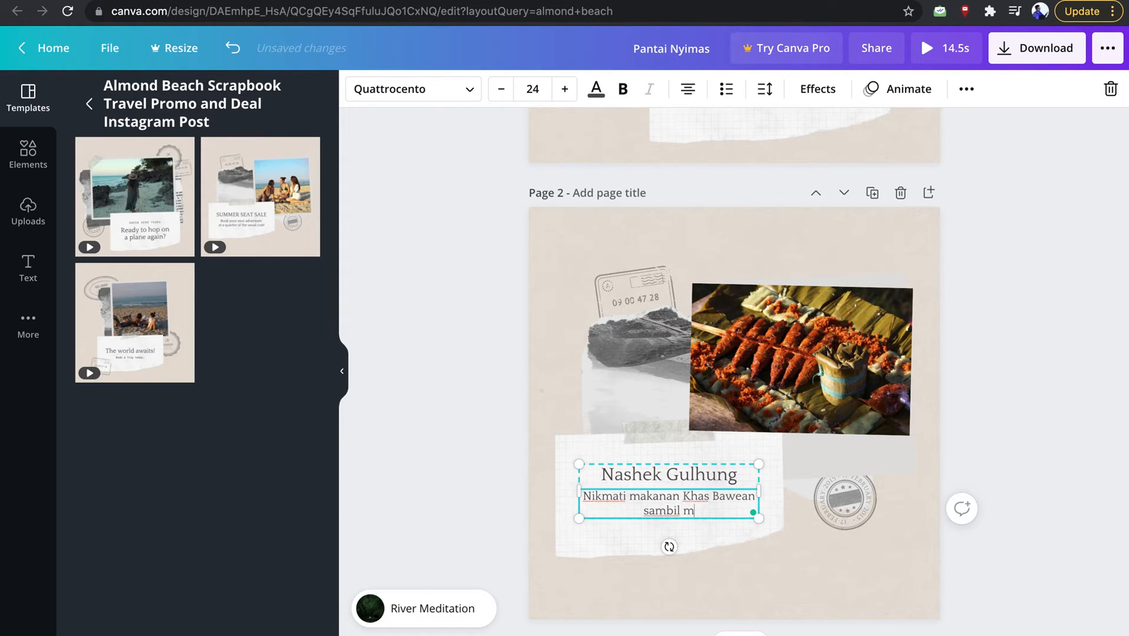
{"action": "type", "text": "enikmati indahnya "}
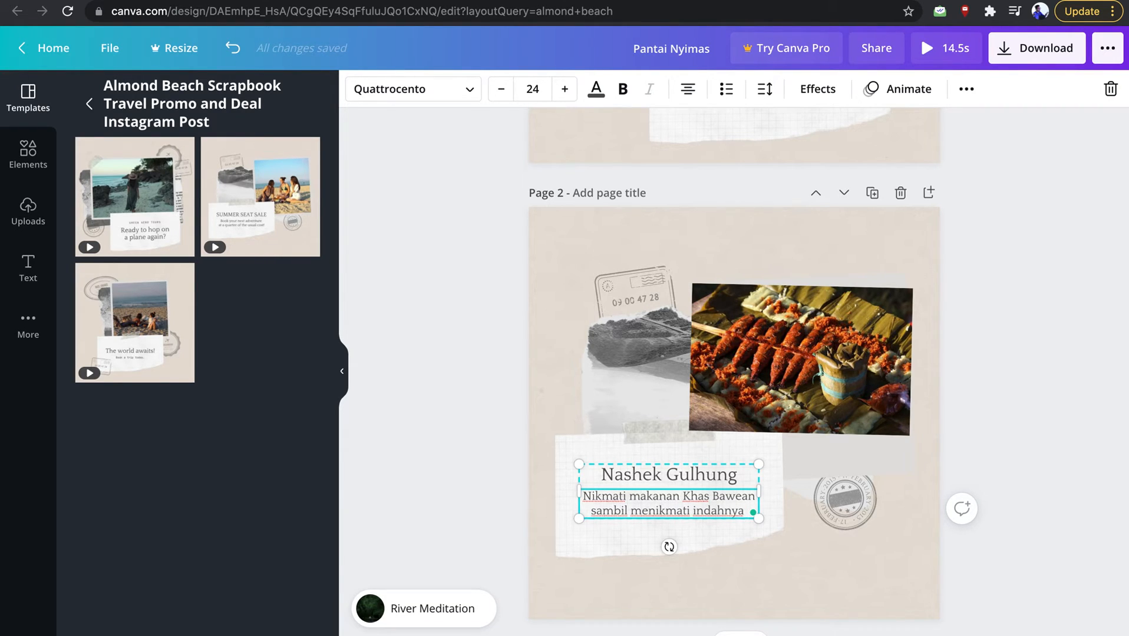
{"action": "type", "text": "alam"}
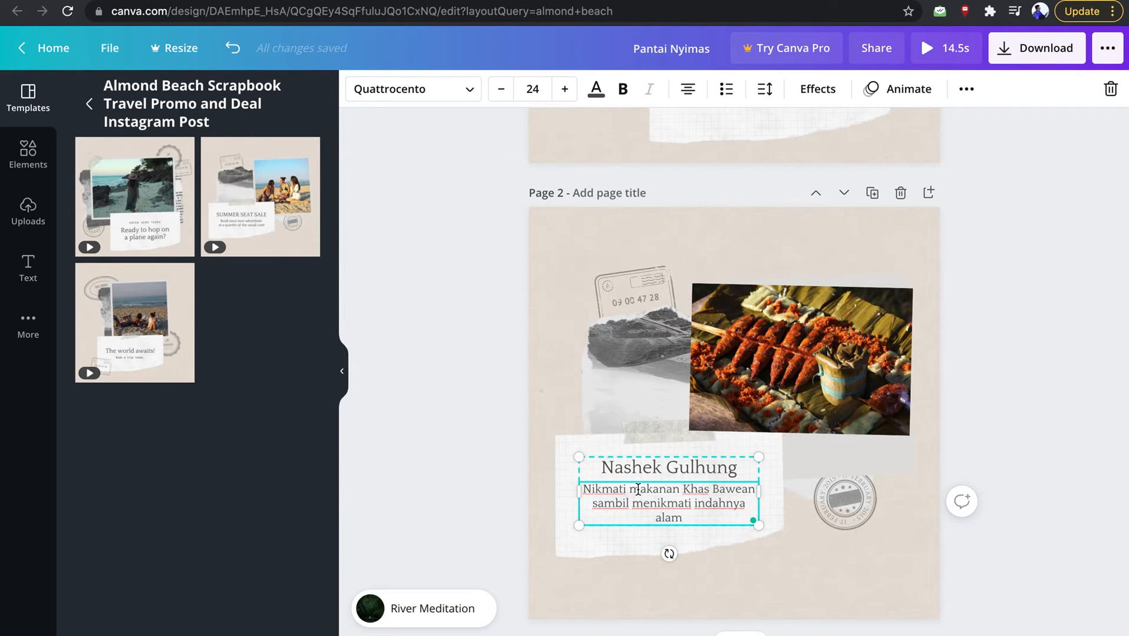
{"action": "left_click", "coordinate": [710, 490]}
{"action": "key", "text": "BackSpace"}
{"action": "key", "text": "BackSpace"}
{"action": "key", "text": "BackSpace"}
{"action": "key", "text": "BackSpace"}
{"action": "key", "text": "BackSpace"}
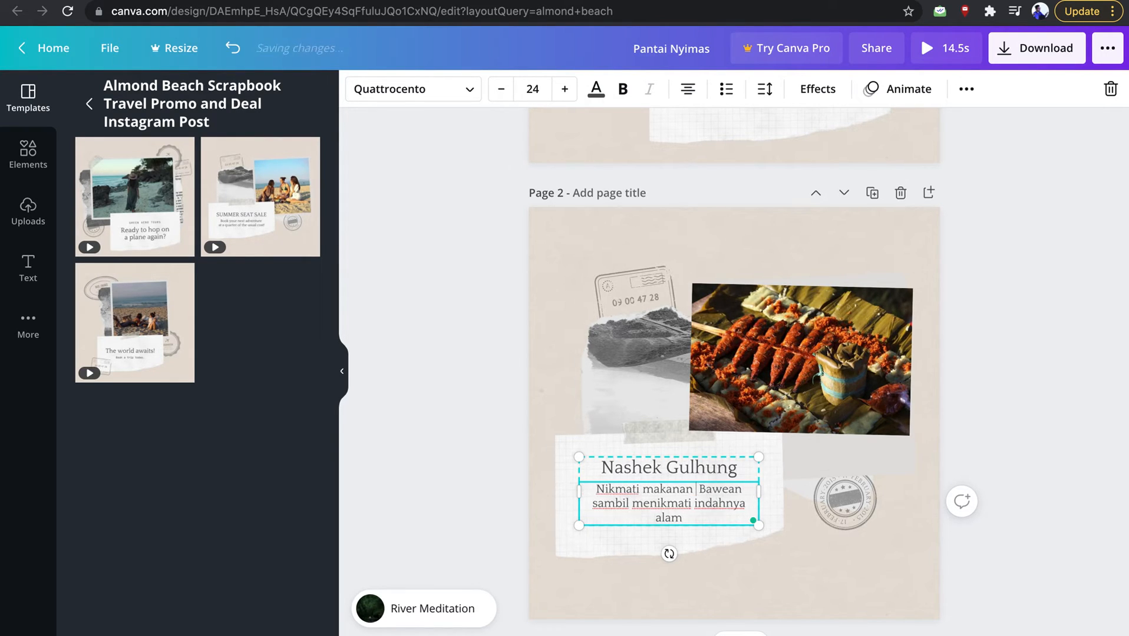
{"action": "key", "text": "ctrl+z"}
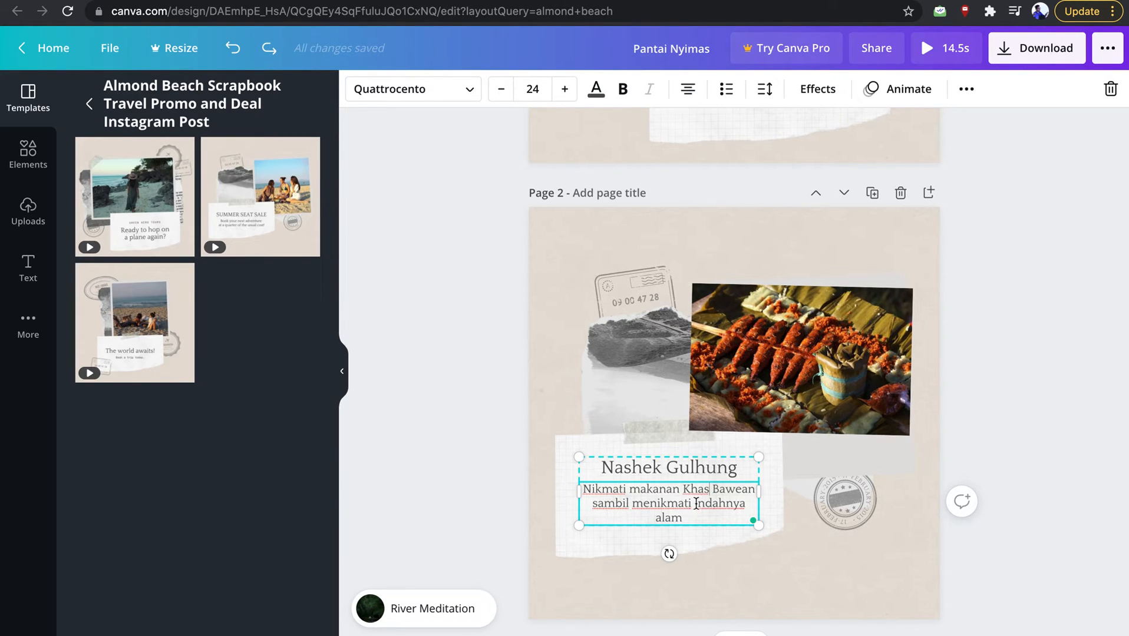
{"action": "left_click", "coordinate": [850, 537]}
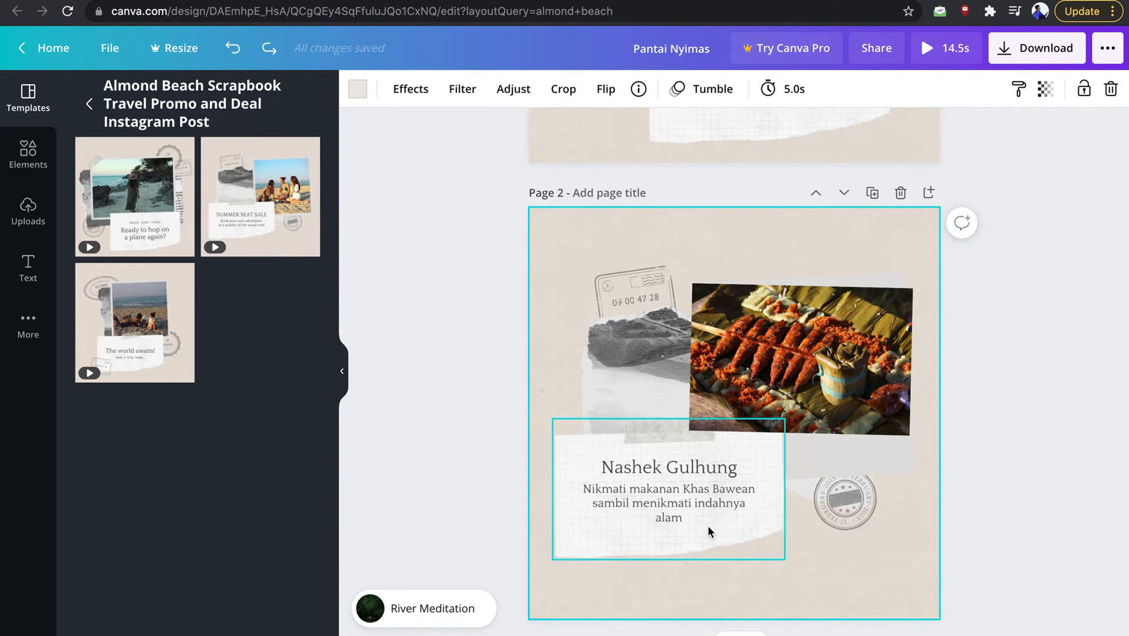
{"action": "left_click", "coordinate": [686, 516]}
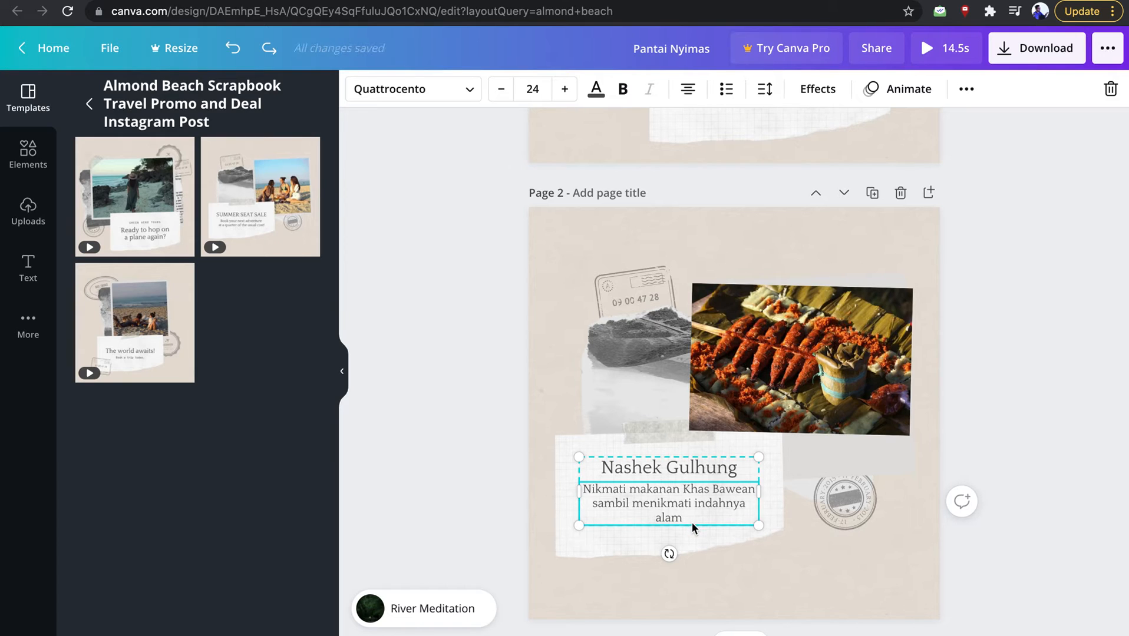
- Delete the template's beach photo from the frame on page 3
{"action": "scroll", "coordinate": [746, 515], "scroll_direction": "down", "scroll_amount": 8}
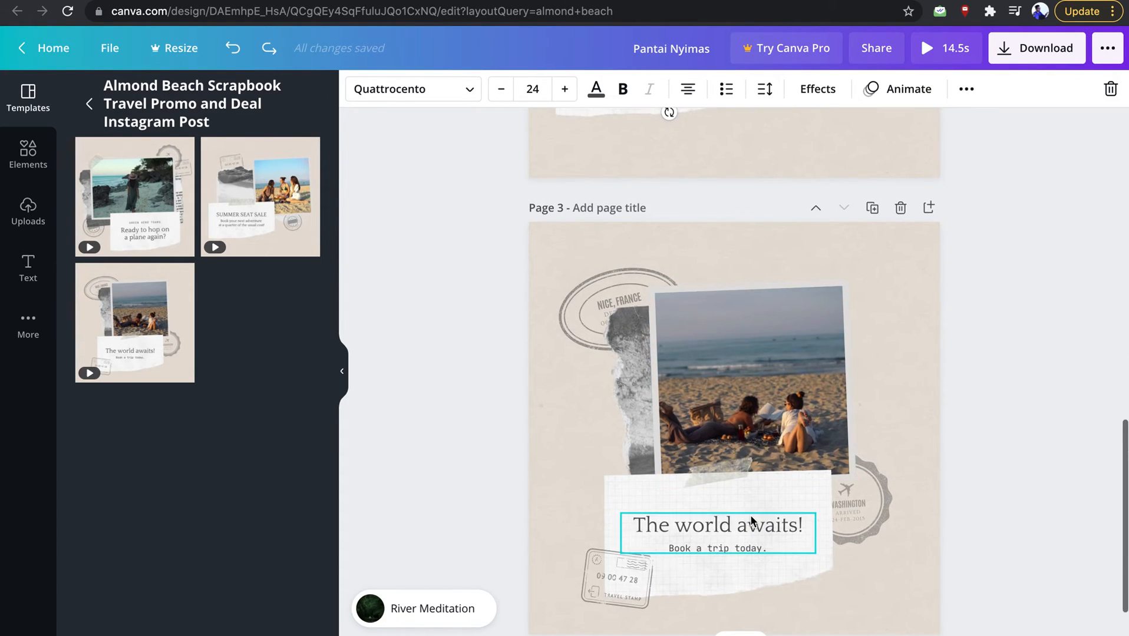
{"action": "left_click", "coordinate": [776, 384]}
{"action": "key", "text": "Delete"}
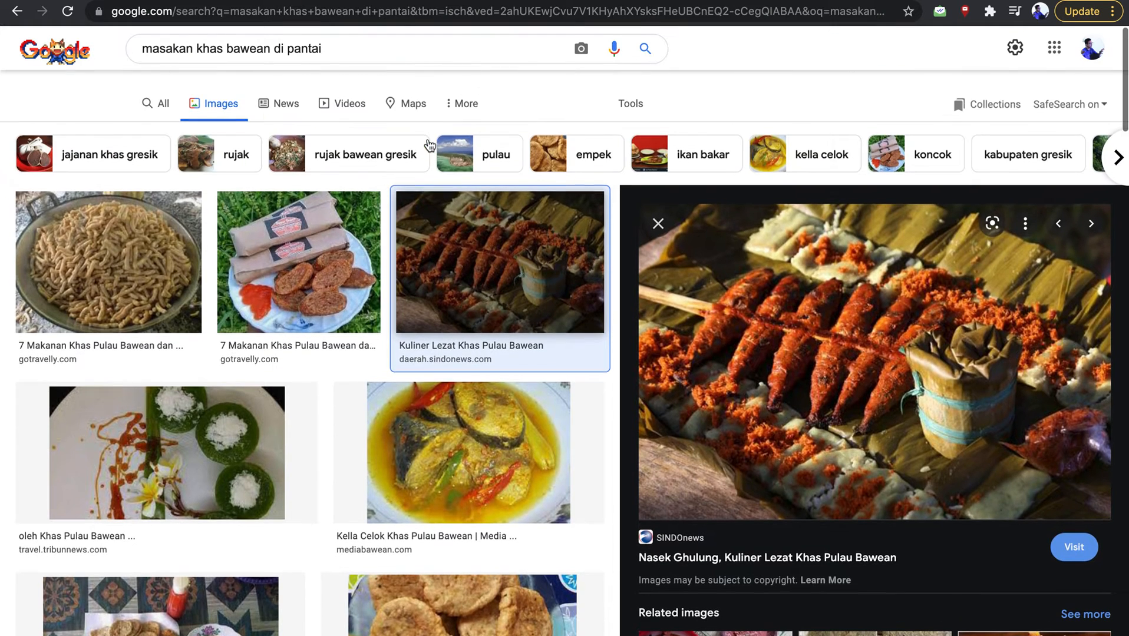
- Switch to Google Images, search for "kapal bawean" and look through the ship pictures
{"action": "triple_click", "coordinate": [339, 60]}
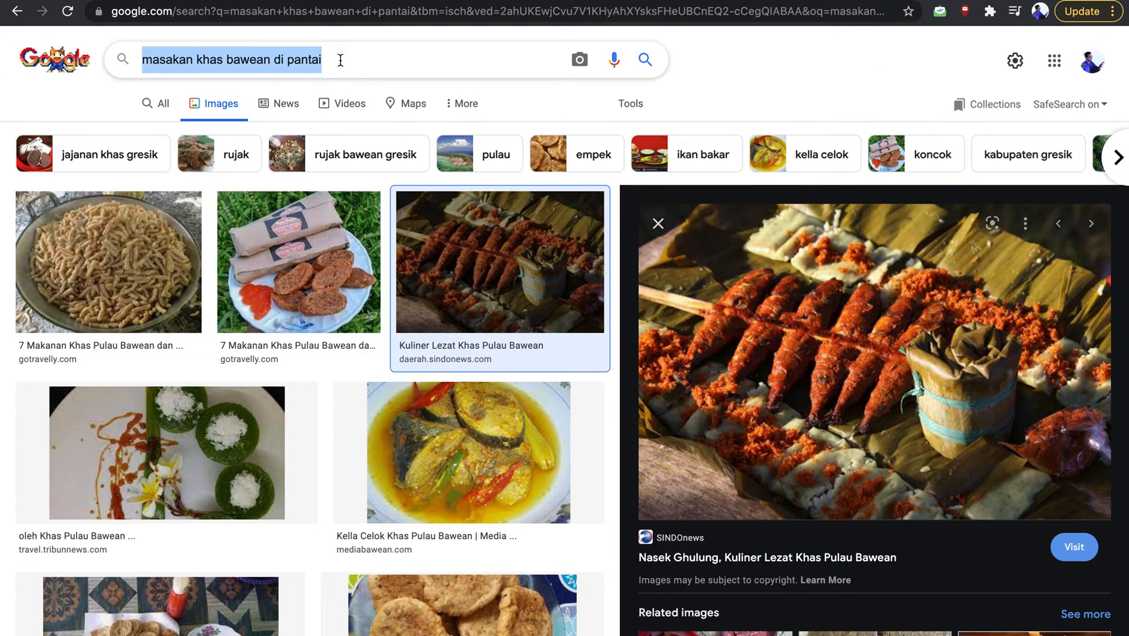
{"action": "type", "text": "kapal bawean"}
{"action": "key", "text": "Return"}
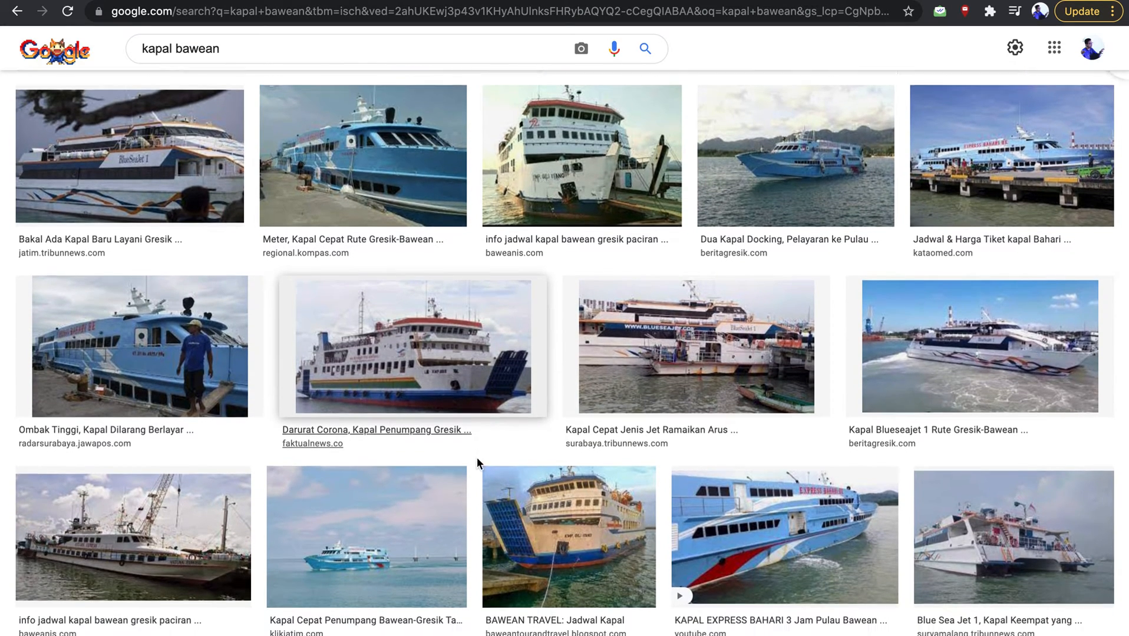
{"action": "scroll", "coordinate": [478, 464], "scroll_direction": "down", "scroll_amount": 10}
{"action": "scroll", "coordinate": [479, 465], "scroll_direction": "up", "scroll_amount": 5}
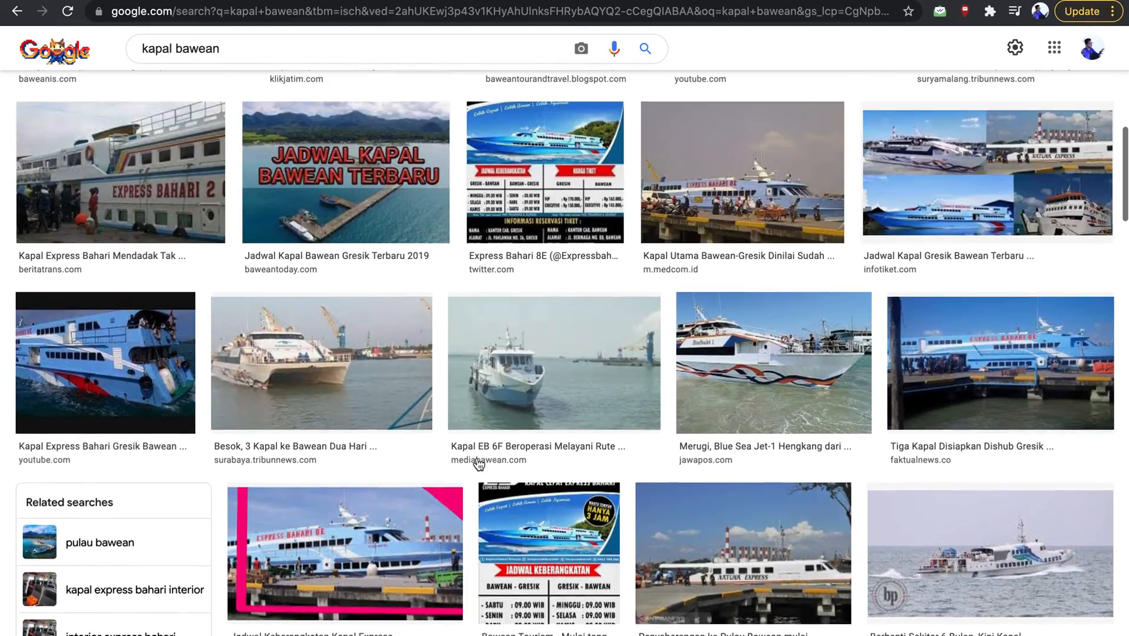
{"action": "scroll", "coordinate": [478, 465], "scroll_direction": "up", "scroll_amount": 5}
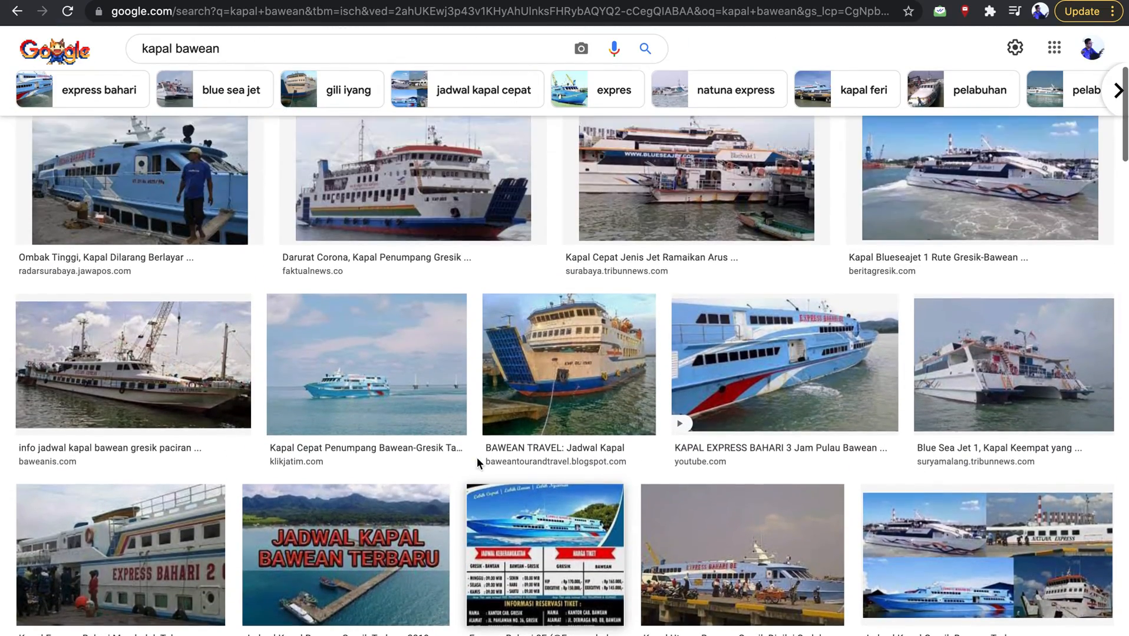
- Copy the klikjatim.com picture of the blue ferry at sea and paste it onto page 3 in Canva
{"action": "left_click", "coordinate": [365, 335]}
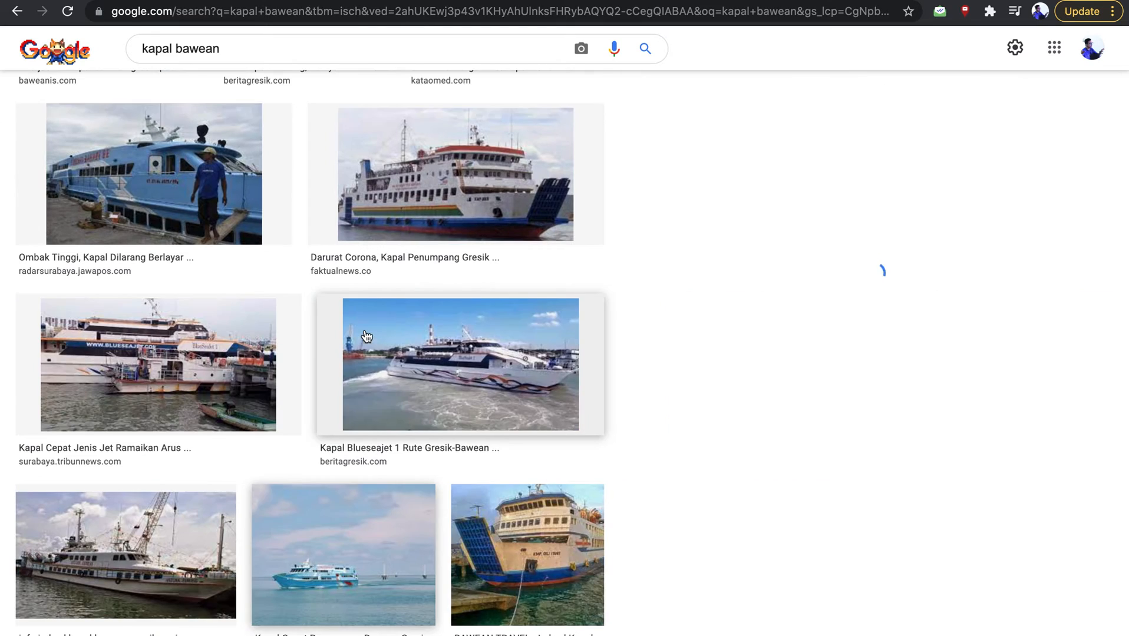
{"action": "right_click", "coordinate": [774, 274]}
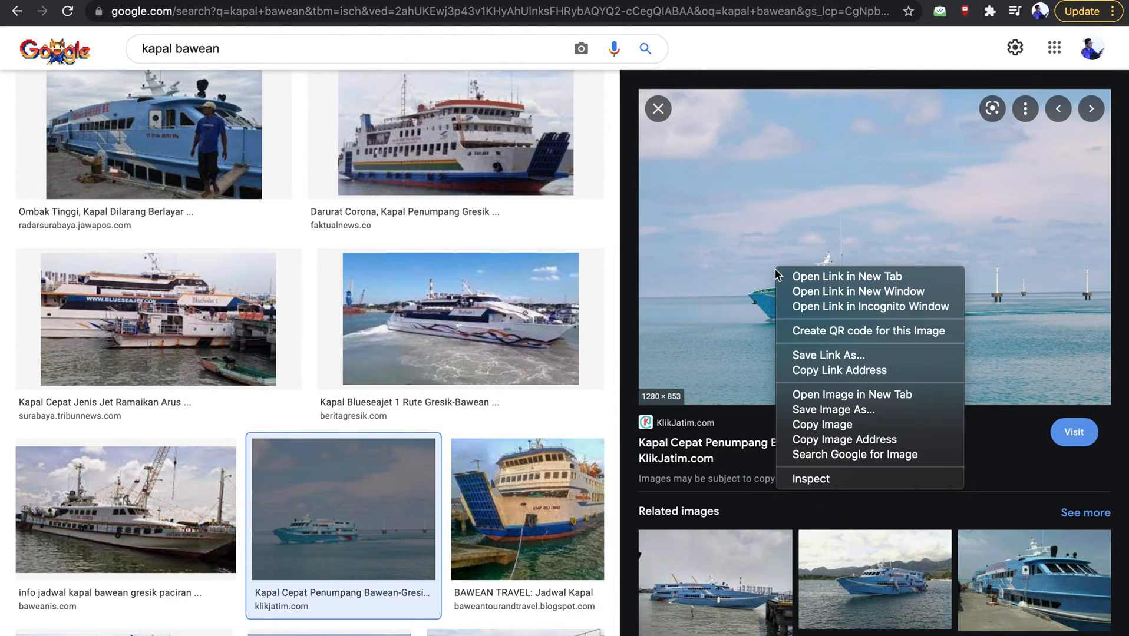
{"action": "left_click", "coordinate": [831, 425]}
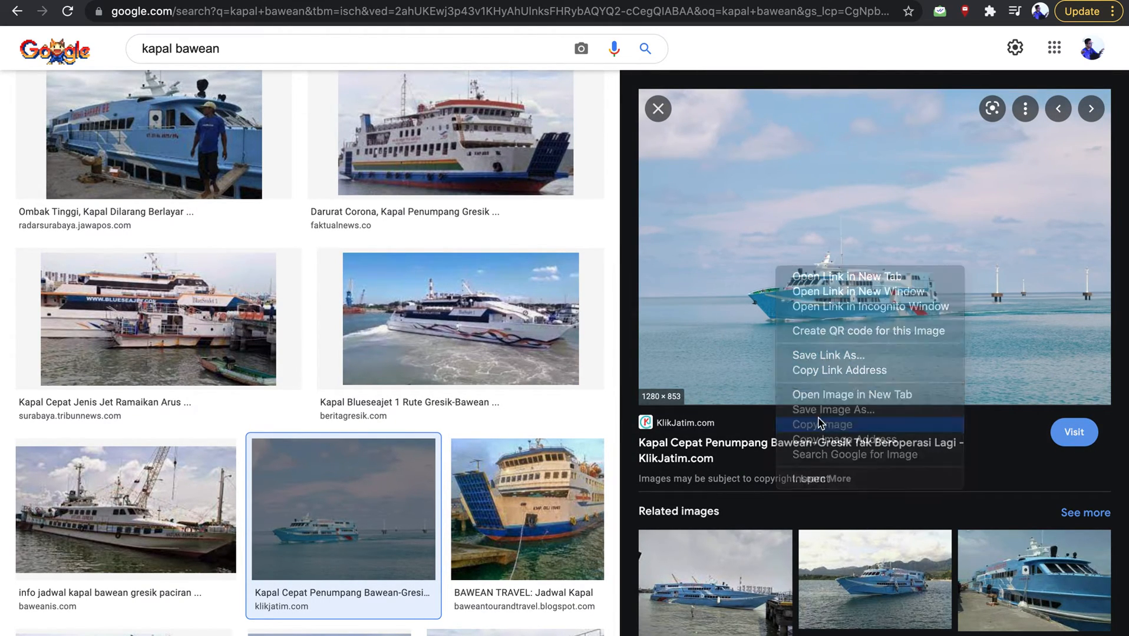
{"action": "key", "text": "ctrl+Tab"}
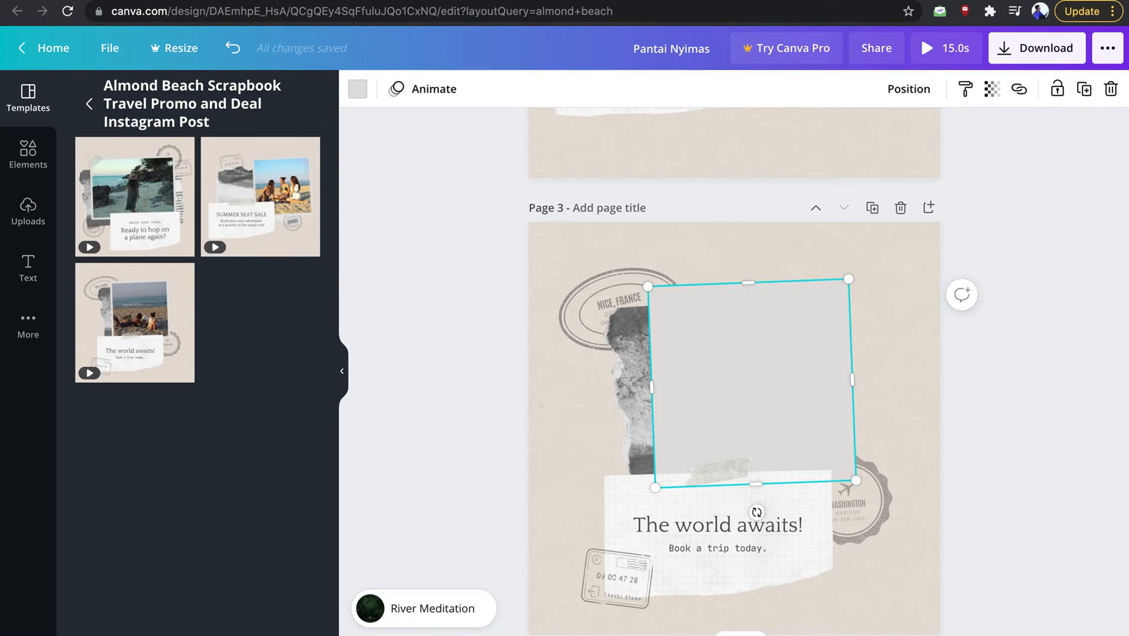
{"action": "left_click", "coordinate": [462, 430]}
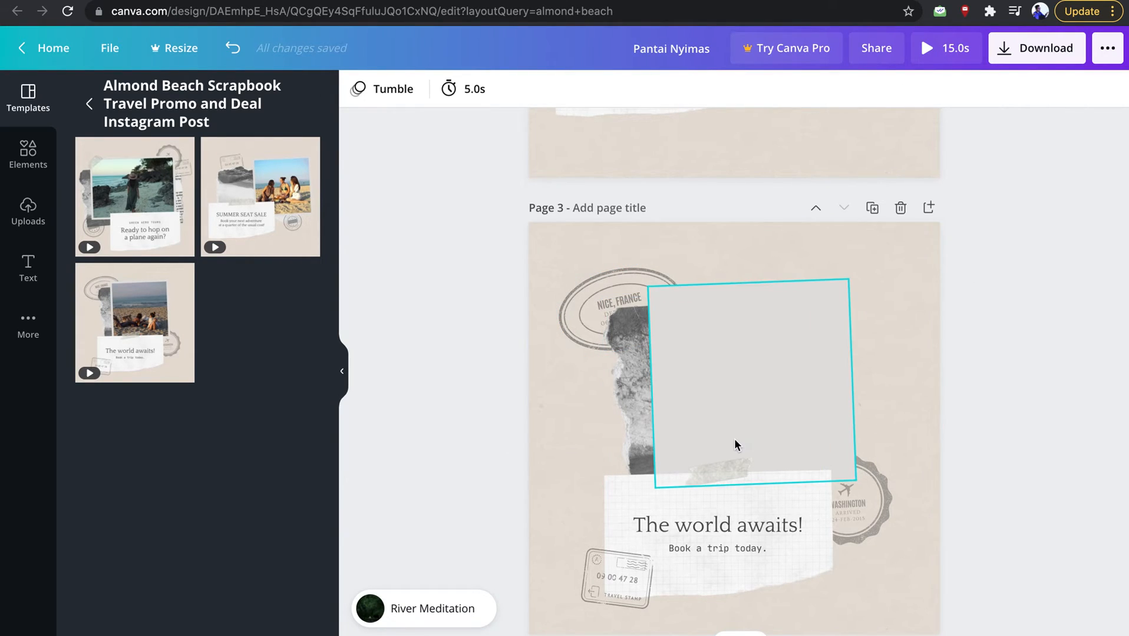
{"action": "key", "text": "ctrl+v"}
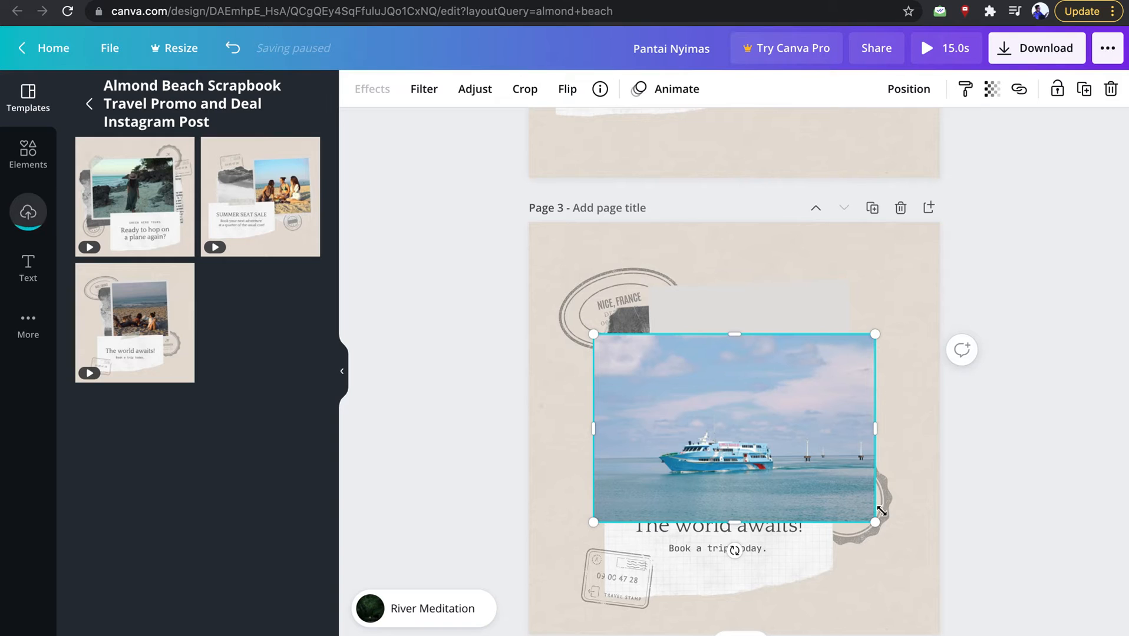
- Crop the ferry photo's edges and move it up over the grey frame on page 3
{"action": "left_click_drag", "start_coordinate": [914, 550], "coordinate": [847, 518]}
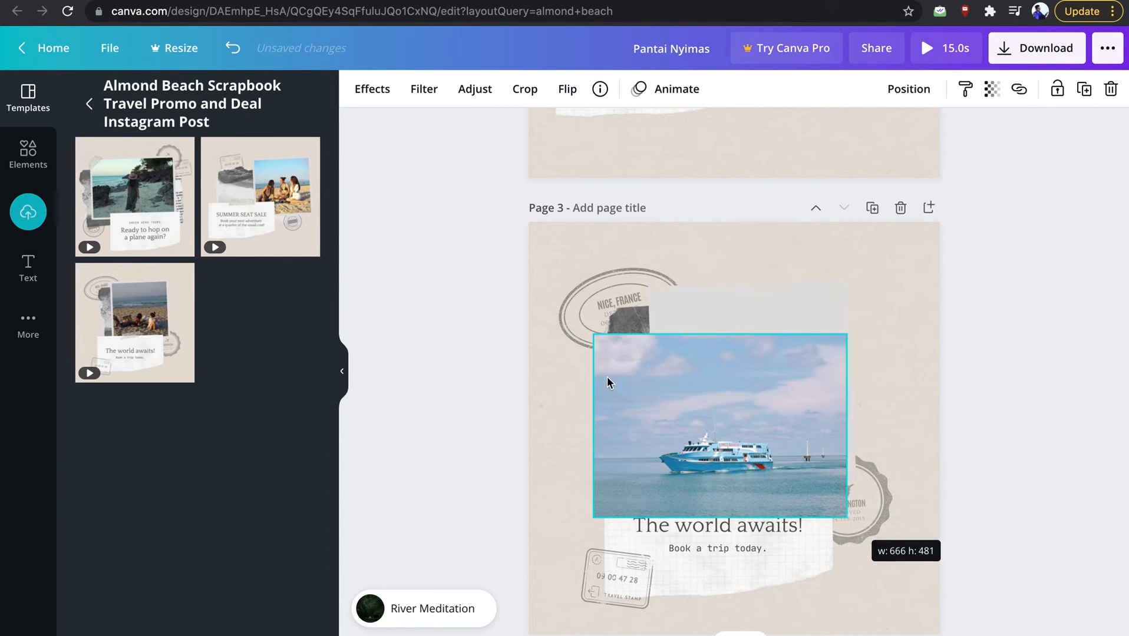
{"action": "left_click_drag", "start_coordinate": [609, 345], "coordinate": [613, 381]}
{"action": "left_click", "coordinate": [493, 404]}
{"action": "left_click", "coordinate": [824, 439]}
{"action": "left_click_drag", "start_coordinate": [832, 424], "coordinate": [860, 359]}
{"action": "left_click_drag", "start_coordinate": [809, 406], "coordinate": [809, 386]}
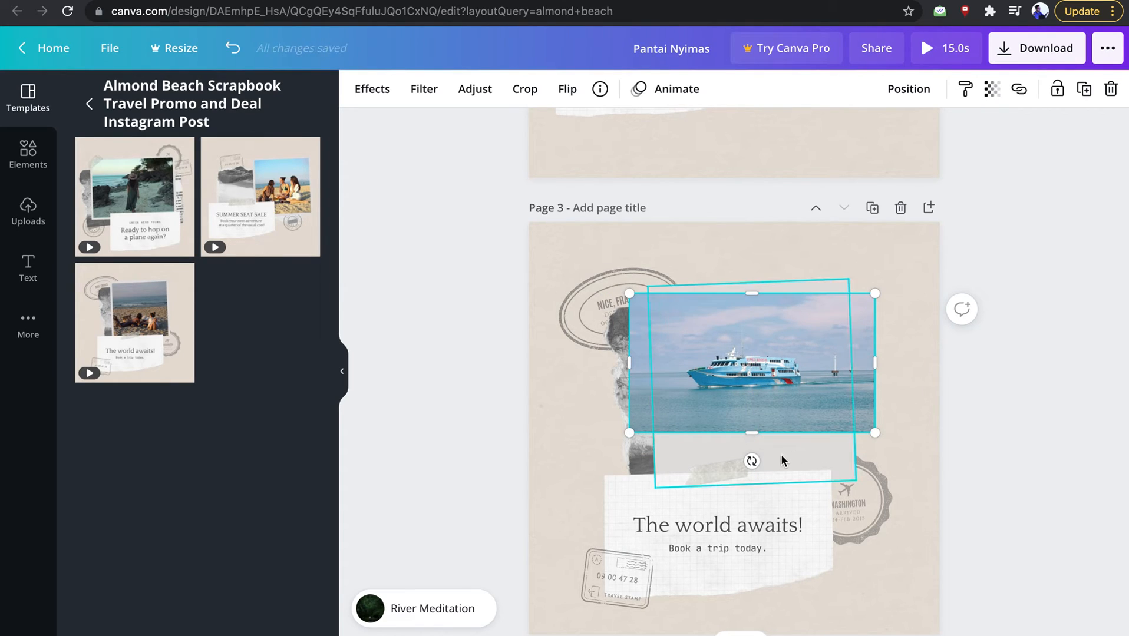
- Tilt the ferry photo slightly counter-clockwise to match the grey frame, shrink it and place it over the frame's middle
{"action": "mouse_move", "coordinate": [769, 460]}
{"action": "left_mouse_down"}
{"action": "mouse_move", "coordinate": [780, 456]}
{"action": "mouse_move", "coordinate": [760, 461]}
{"action": "left_mouse_up"}
{"action": "left_click_drag", "start_coordinate": [659, 424], "coordinate": [691, 399]}
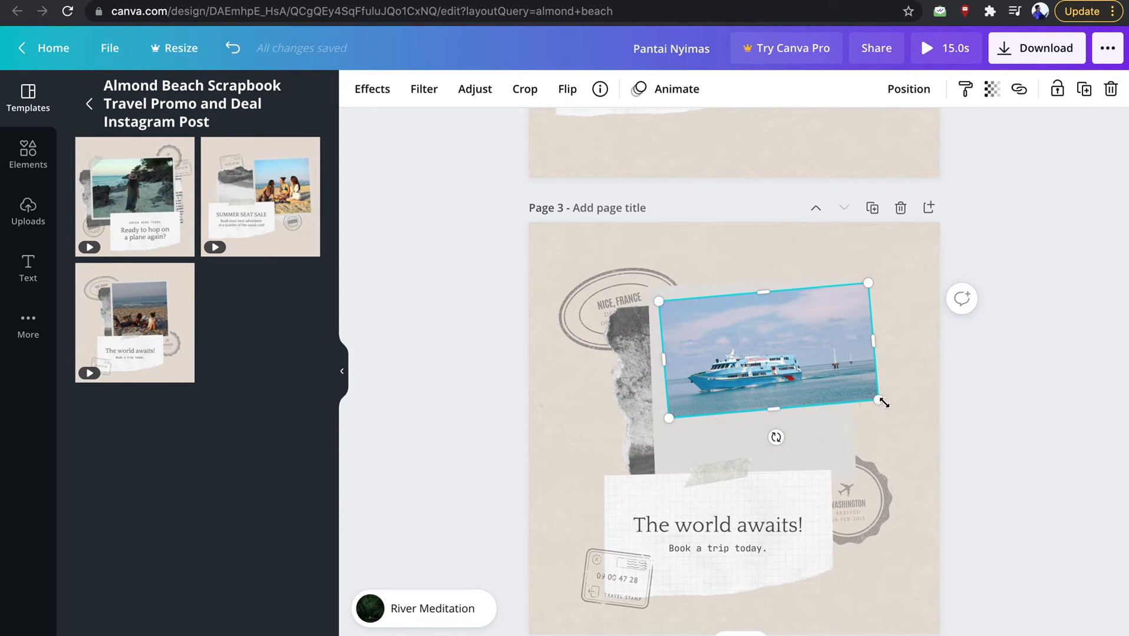
{"action": "left_click_drag", "start_coordinate": [774, 437], "coordinate": [772, 434]}
{"action": "left_click_drag", "start_coordinate": [798, 360], "coordinate": [783, 389]}
{"action": "left_click", "coordinate": [1035, 374]}
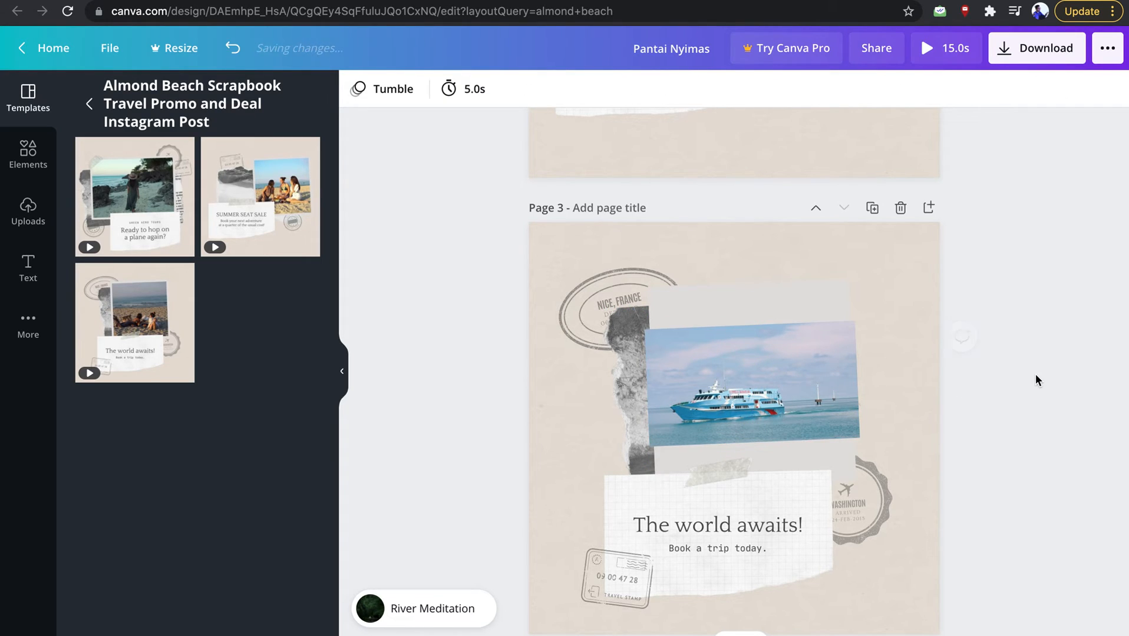
- Adjust the ferry photo's crop so it is taller and narrower, fitting inside the grey frame
{"action": "left_click", "coordinate": [771, 367]}
{"action": "left_click_drag", "start_coordinate": [711, 349], "coordinate": [723, 327]}
{"action": "left_click_drag", "start_coordinate": [867, 318], "coordinate": [832, 320]}
{"action": "left_click_drag", "start_coordinate": [745, 388], "coordinate": [748, 416]}
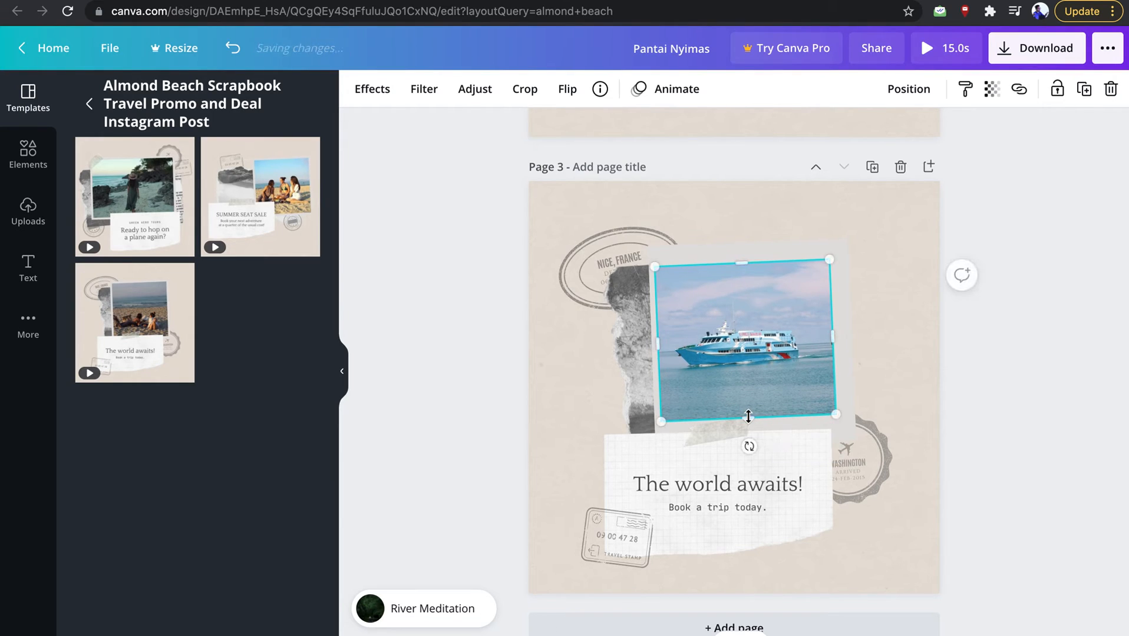
- Center the ferry photo within the grey frame, leaving an even border around it
{"action": "left_click", "coordinate": [953, 375]}
{"action": "left_click", "coordinate": [764, 356]}
{"action": "left_click_drag", "start_coordinate": [764, 357], "coordinate": [775, 344]}
{"action": "left_click", "coordinate": [1046, 342]}
{"action": "left_click", "coordinate": [776, 347]}
{"action": "left_click", "coordinate": [1070, 388]}
- Replace the page 3 heading "The world awaits!" with "Hub 08 xxx"
{"action": "left_click", "coordinate": [699, 486]}
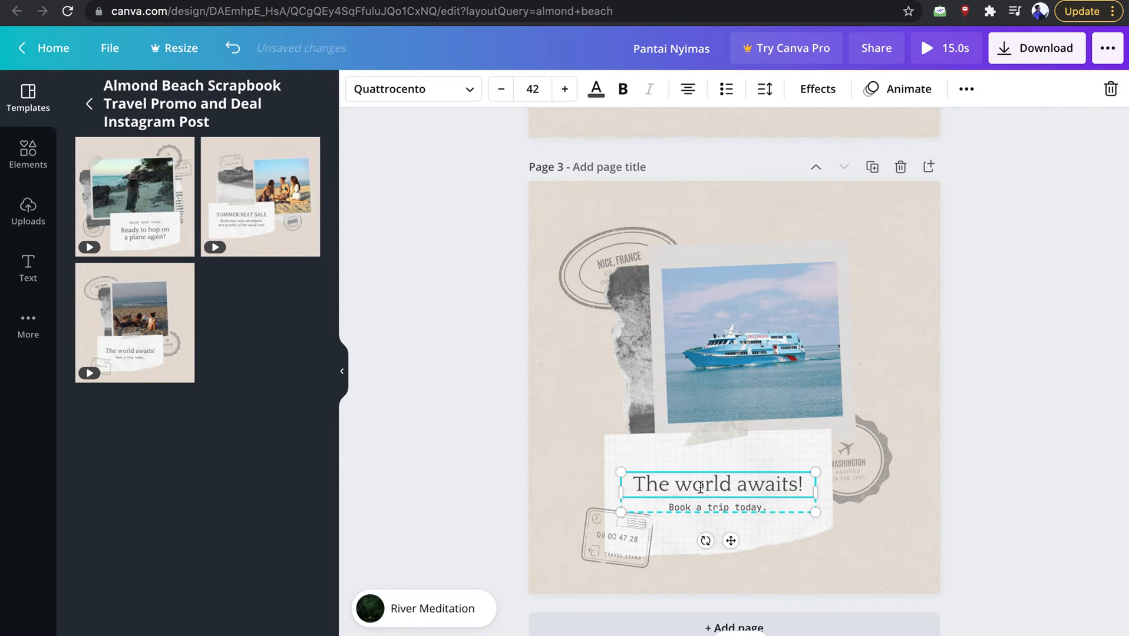
{"action": "left_click", "coordinate": [699, 486]}
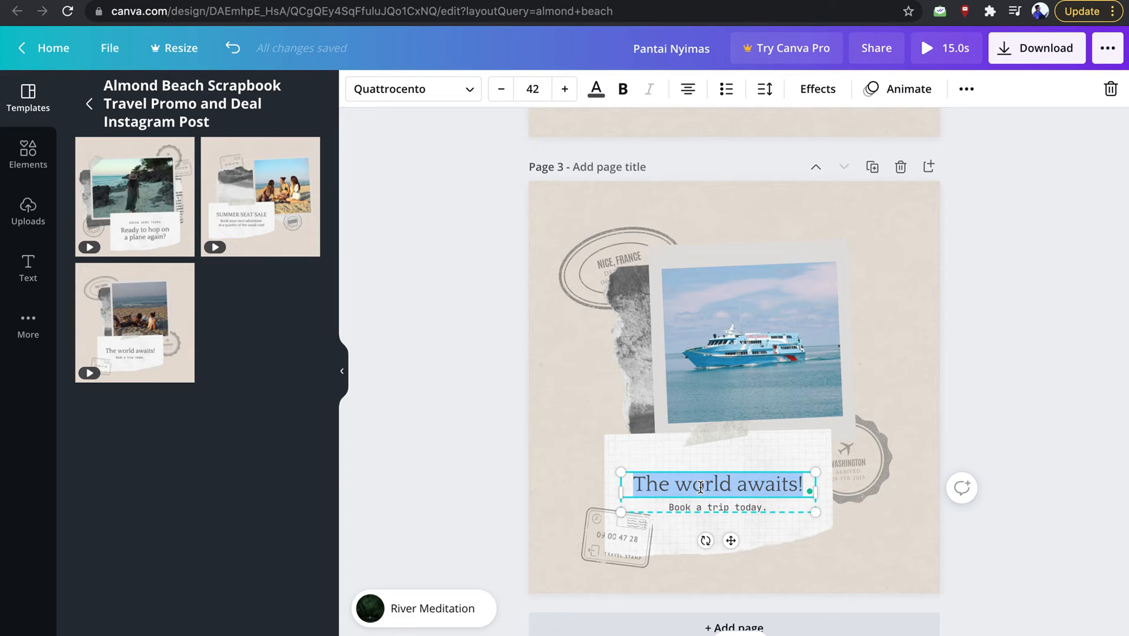
{"action": "type", "text": "HUB"}
{"action": "key", "text": "BackSpace"}
{"action": "key", "text": "BackSpace"}
{"action": "key", "text": "BackSpace"}
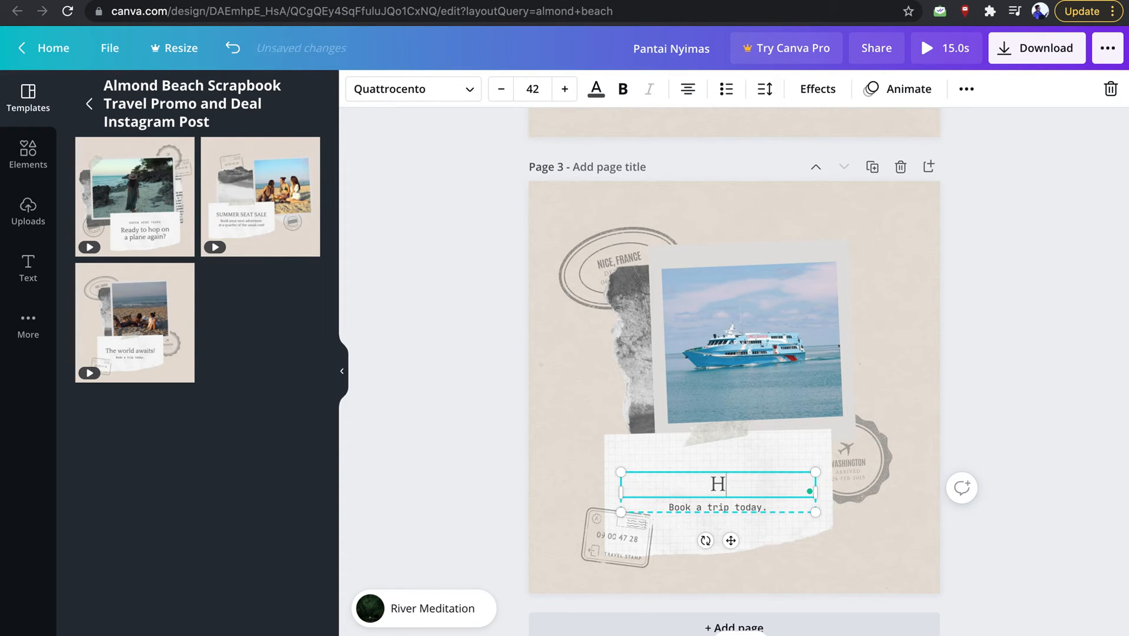
{"action": "type", "text": "Pemesana"}
{"action": "key", "text": "ctrl+a"}
{"action": "type", "text": "HU"}
{"action": "type", "text": "ub"}
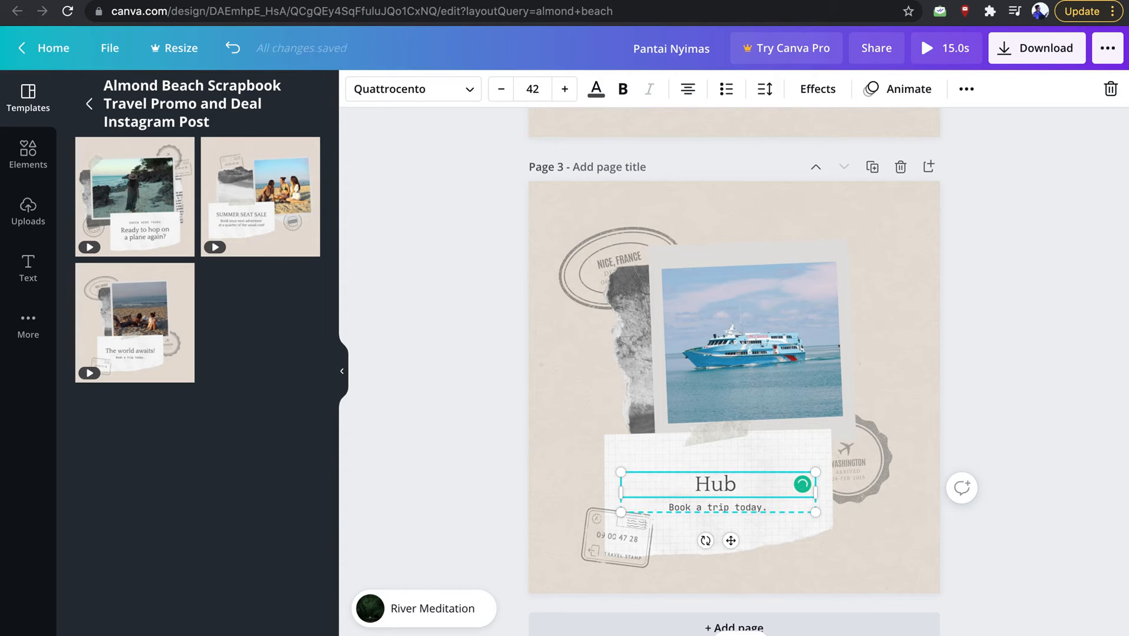
{"action": "type", "text": " 08xxxx"}
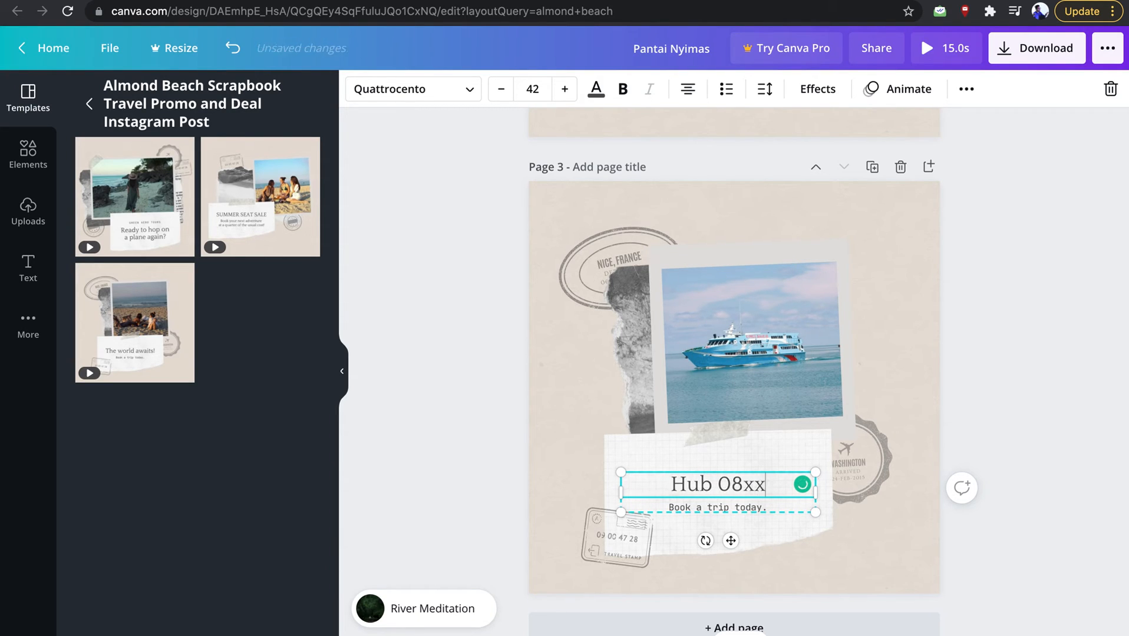
- Replace the text under the page 3 heading with "KUNJUNGI BAWEAN SEKARANG"
{"action": "left_click", "coordinate": [708, 506]}
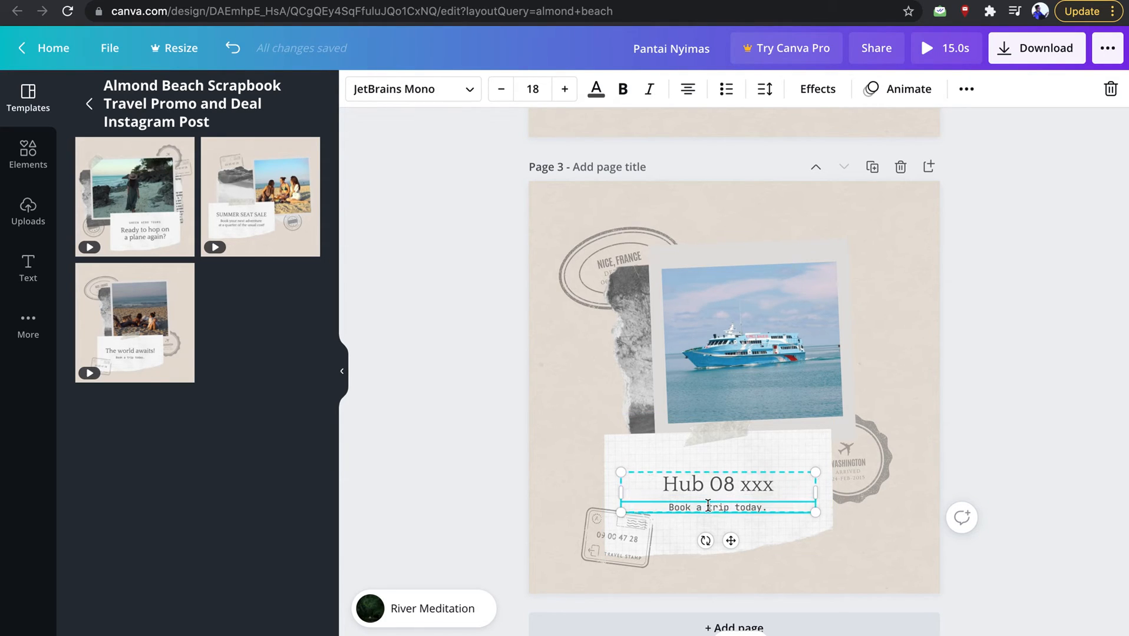
{"action": "triple_click", "coordinate": [708, 506]}
{"action": "type", "text": "KUnju"}
{"action": "key", "text": "BackSpace"}
{"action": "key", "text": "BackSpace"}
{"action": "key", "text": "BackSpace"}
{"action": "type", "text": "NJUNGI BAWEAN SEKARANG"}
{"action": "left_click", "coordinate": [1075, 462]}
- Review the finished pages and download all 3 pages of the design as an MP4 Video
{"action": "scroll", "coordinate": [1075, 462], "scroll_direction": "down", "scroll_amount": 1}
{"action": "scroll", "coordinate": [1075, 468], "scroll_direction": "up", "scroll_amount": 1}
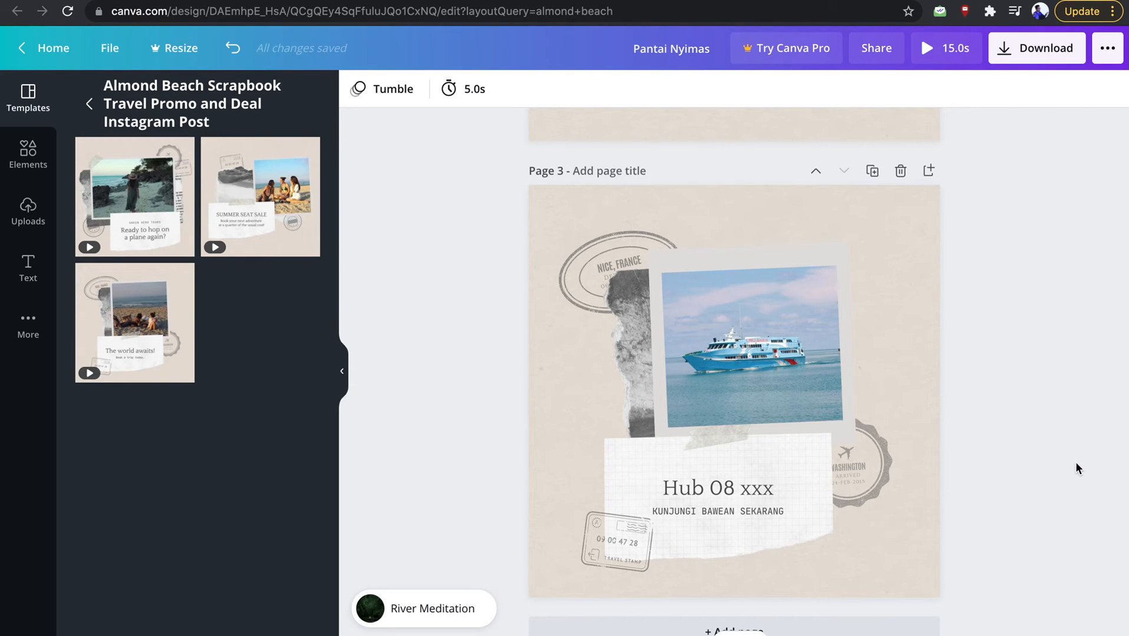
{"action": "scroll", "coordinate": [1076, 468], "scroll_direction": "up", "scroll_amount": 15}
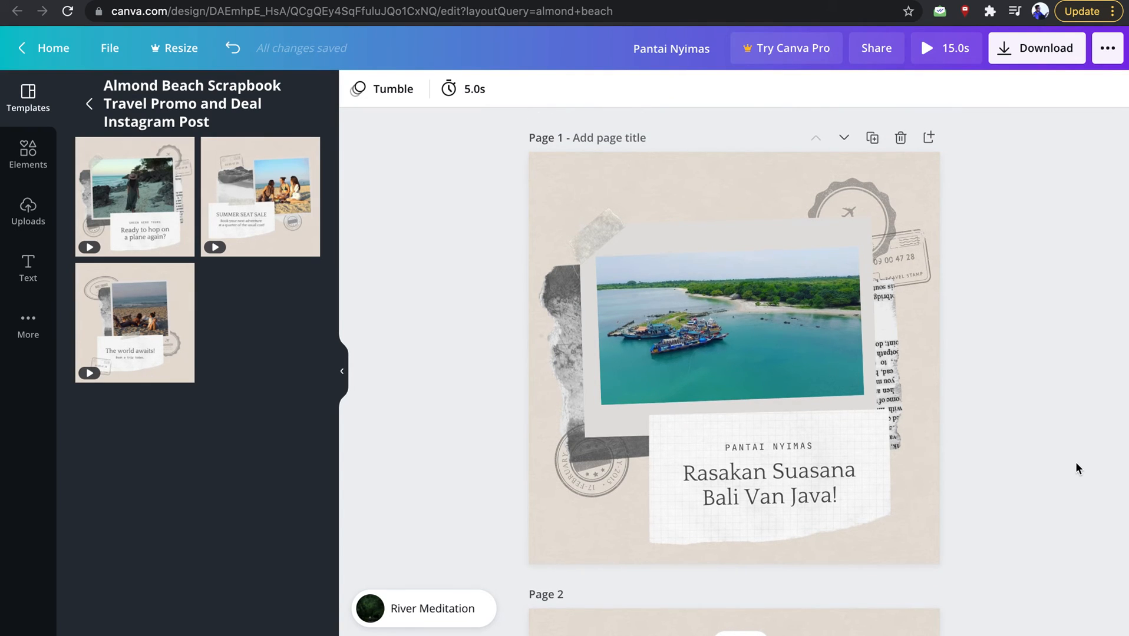
{"action": "scroll", "coordinate": [1075, 469], "scroll_direction": "down", "scroll_amount": 15}
{"action": "scroll", "coordinate": [1076, 468], "scroll_direction": "up", "scroll_amount": 13}
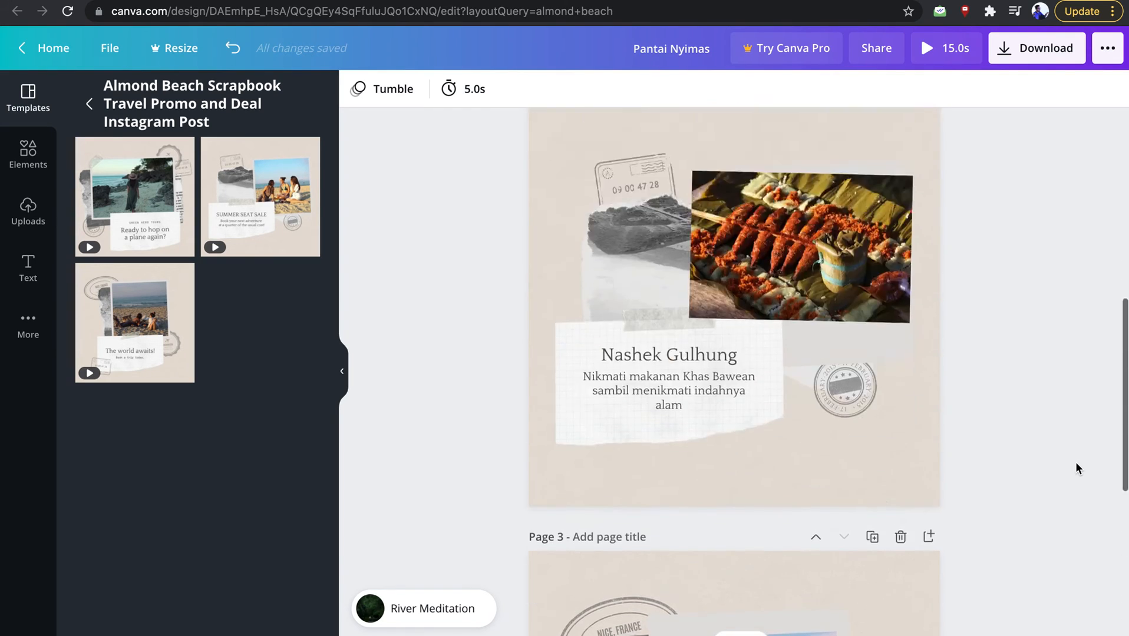
{"action": "scroll", "coordinate": [1010, 192], "scroll_direction": "up", "scroll_amount": 2}
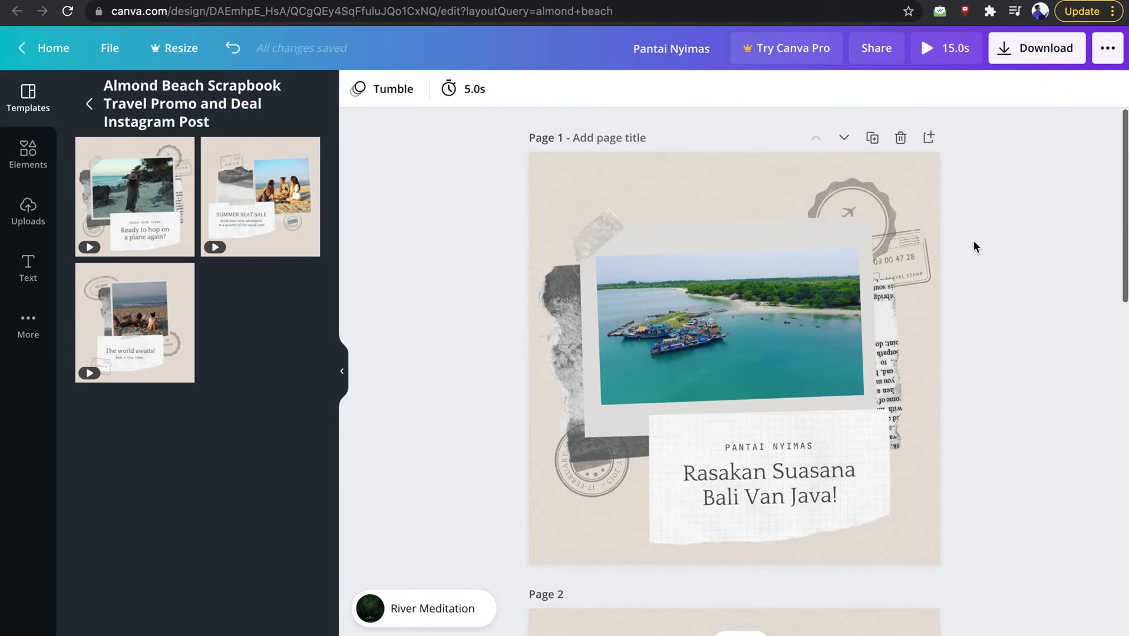
{"action": "left_click", "coordinate": [1038, 48]}
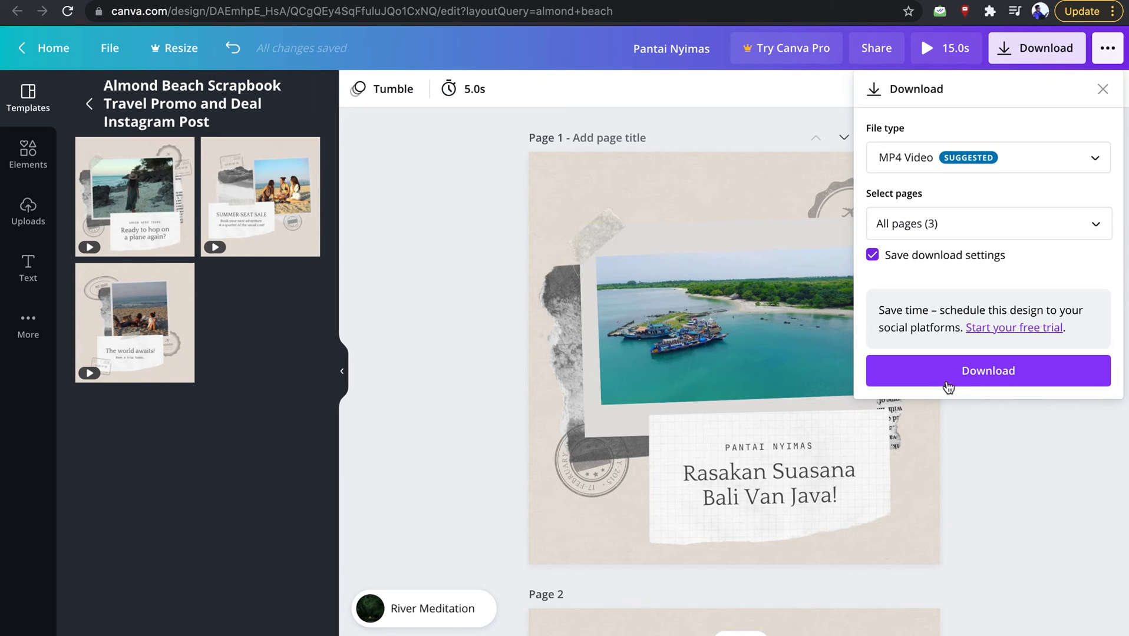
{"action": "left_click", "coordinate": [957, 165]}
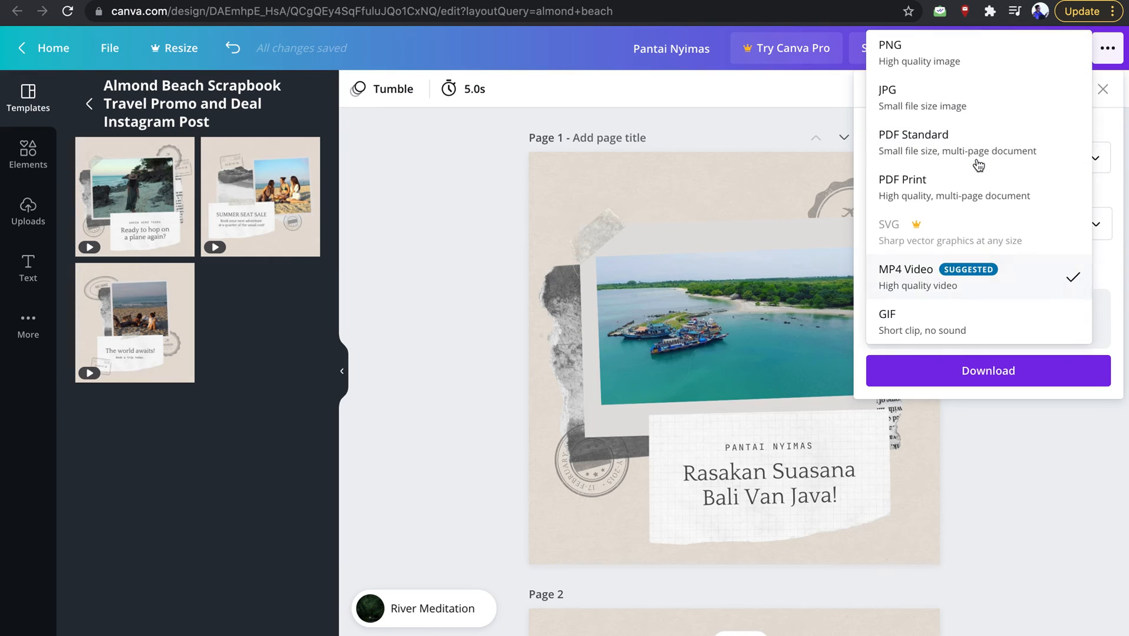
{"action": "left_click", "coordinate": [941, 285]}
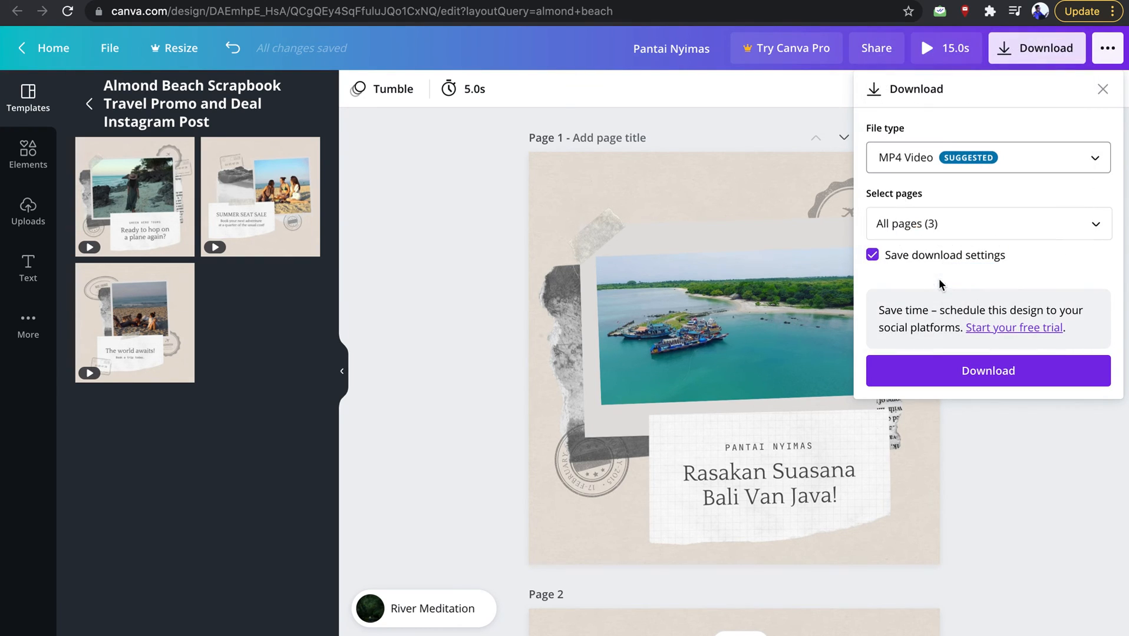
{"action": "left_click", "coordinate": [971, 384]}
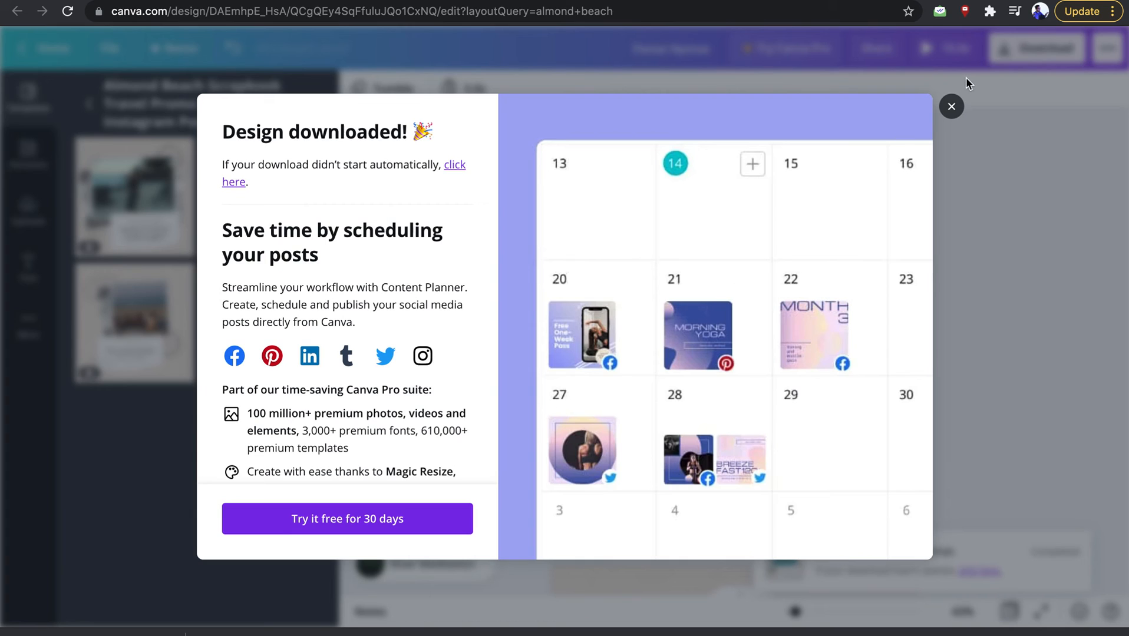
- Dismiss the download confirmation, centre the downloaded video's player window on the desktop in QuickTime Player, and play the video through
{"action": "left_click", "coordinate": [952, 108]}
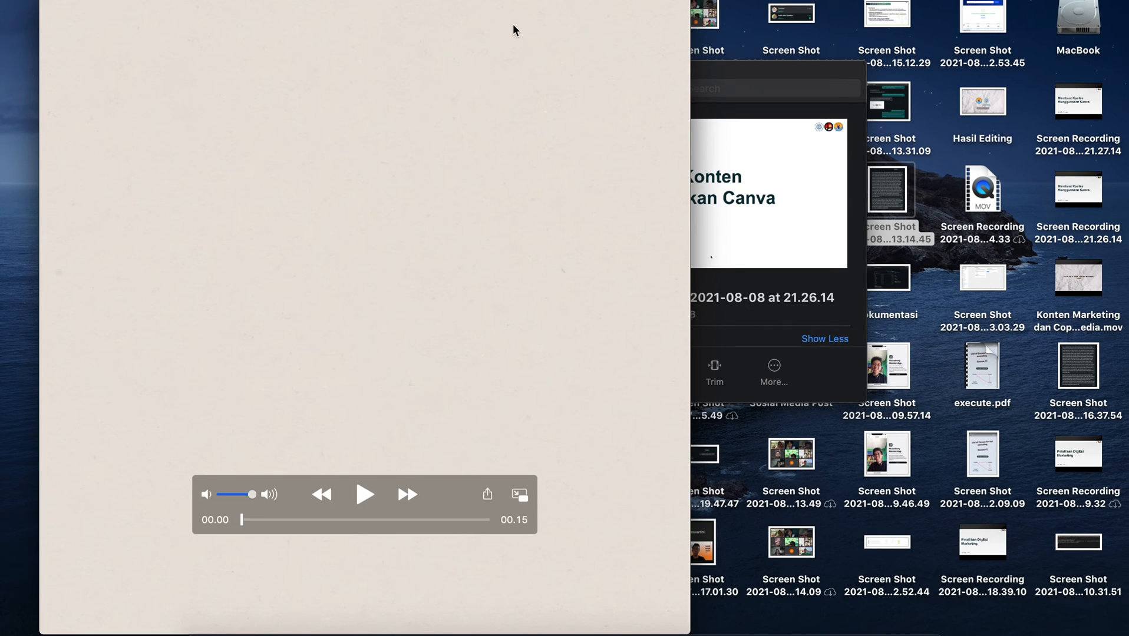
{"action": "left_click_drag", "start_coordinate": [469, 4], "coordinate": [648, 1]}
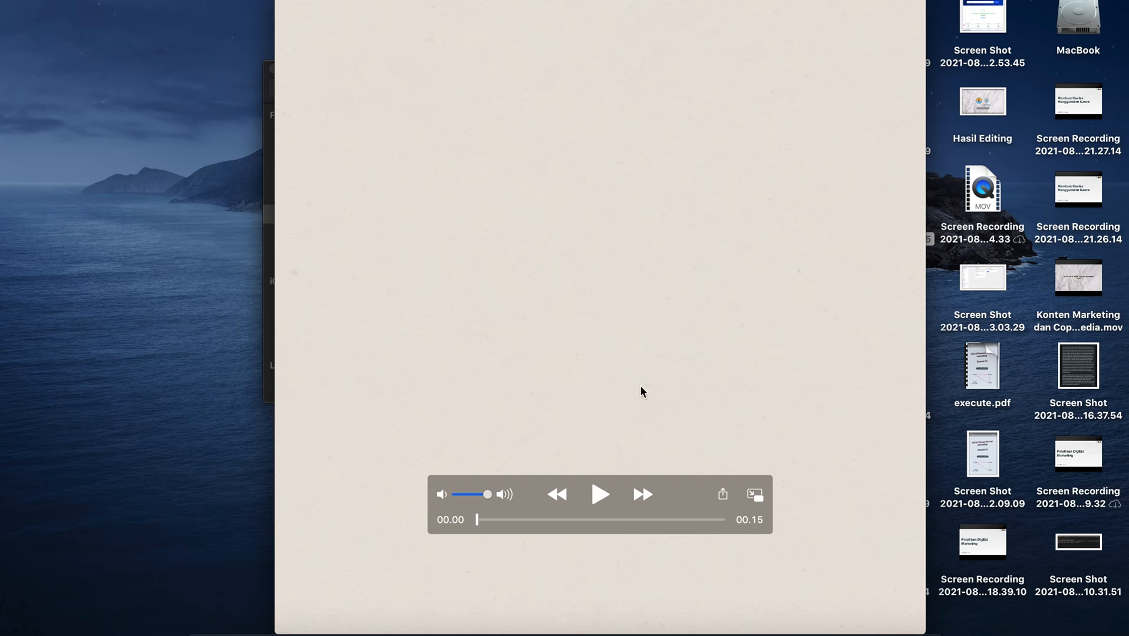
{"action": "left_click", "coordinate": [602, 502]}
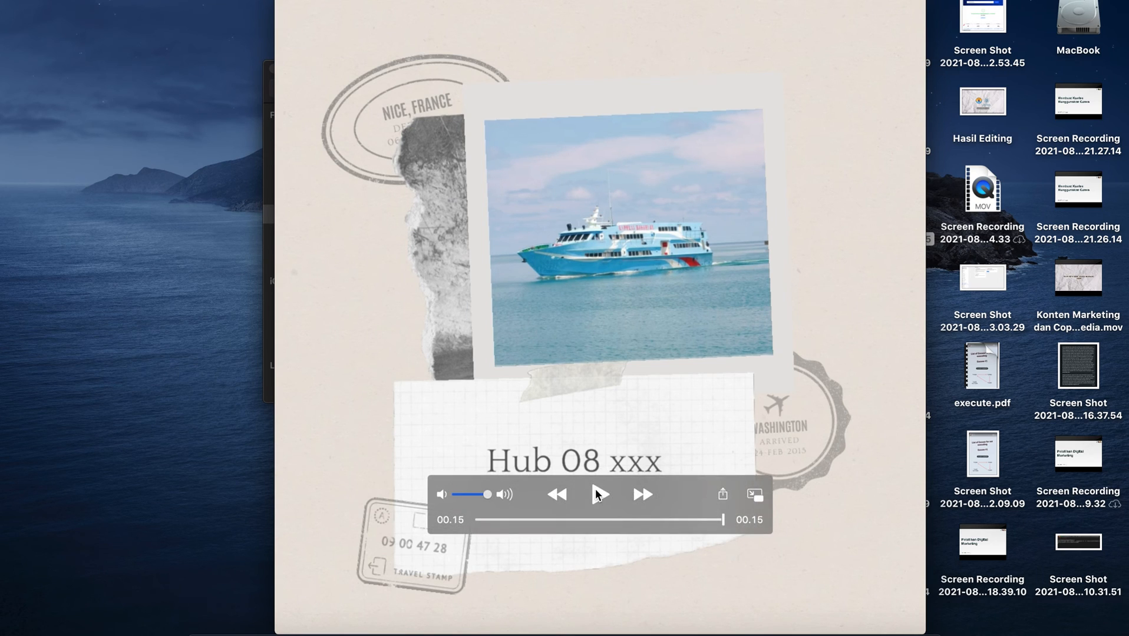
{"action": "left_click", "coordinate": [599, 497]}
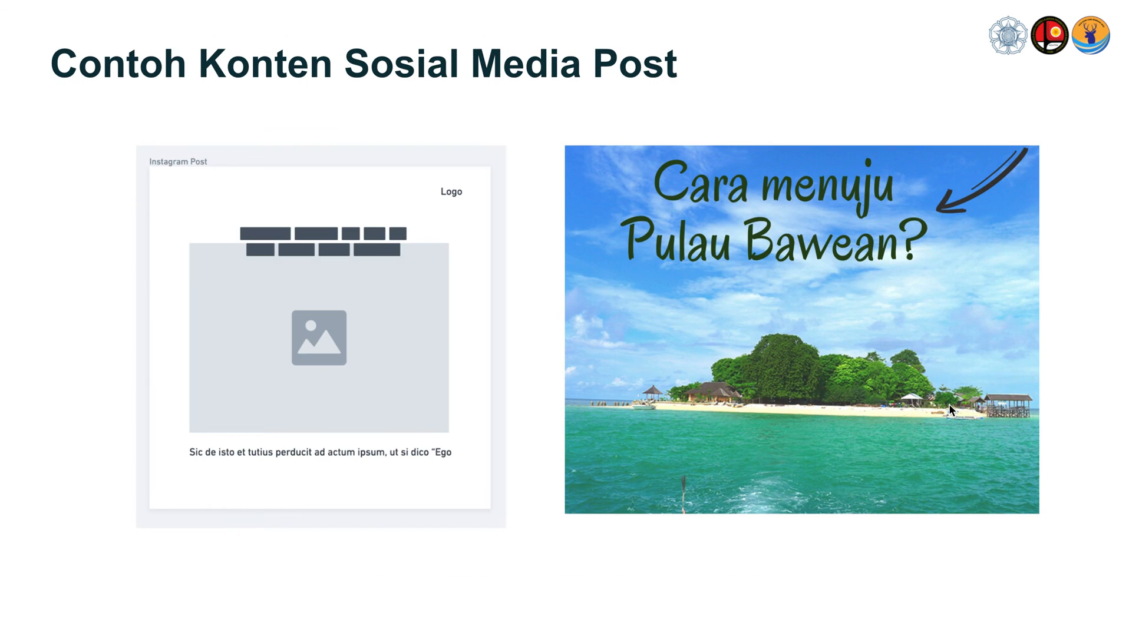
{"action": "left_click", "coordinate": [949, 404]}
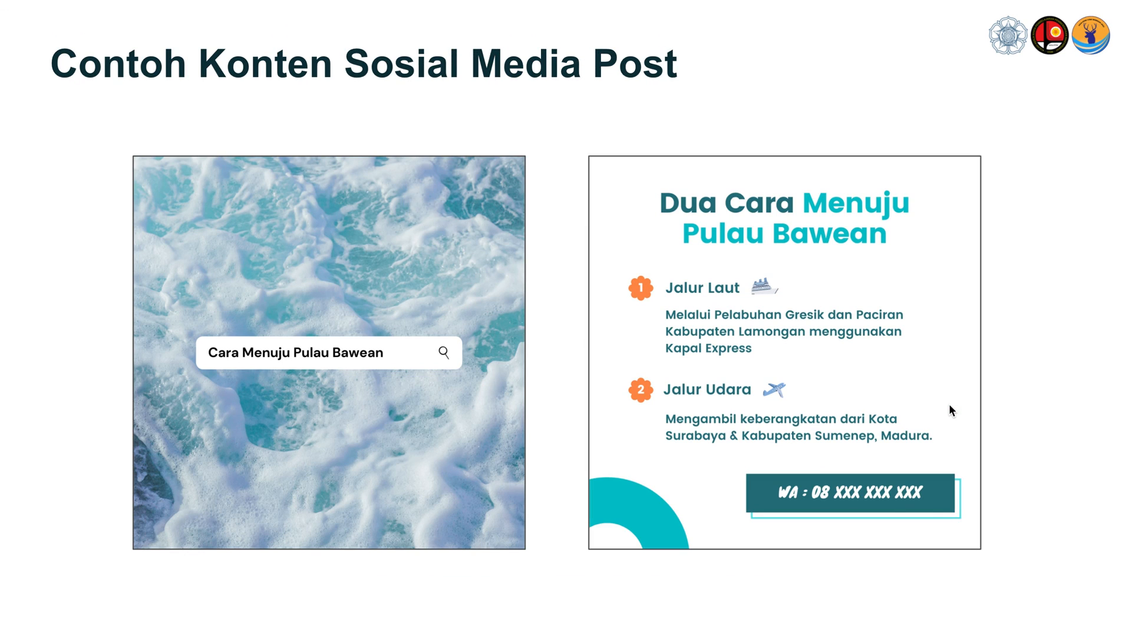
{"action": "left_click", "coordinate": [949, 405]}
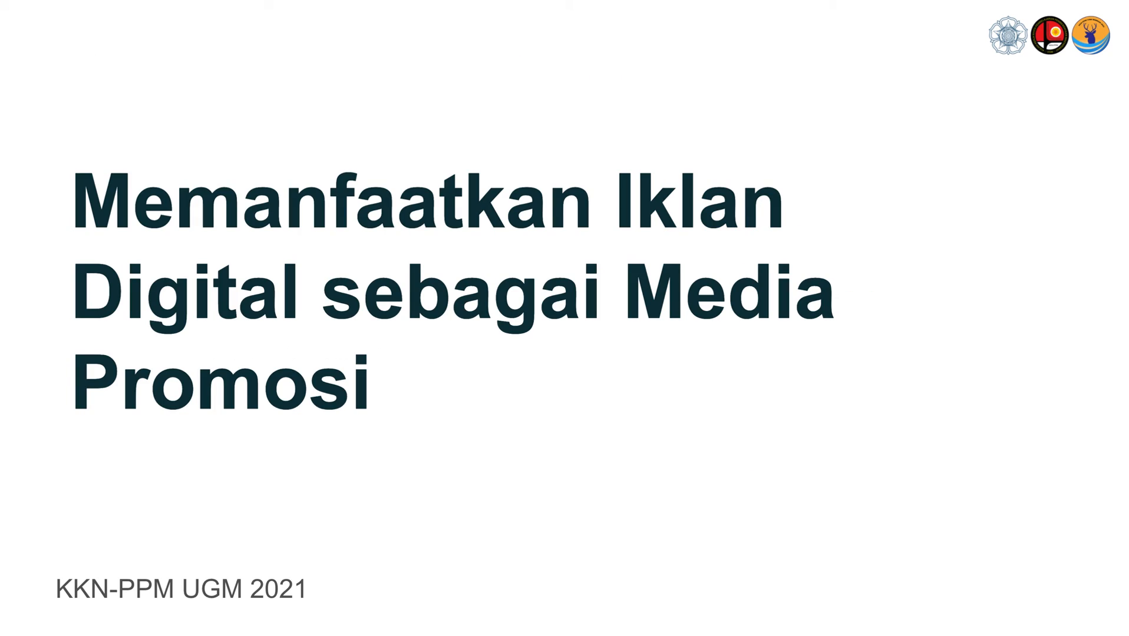